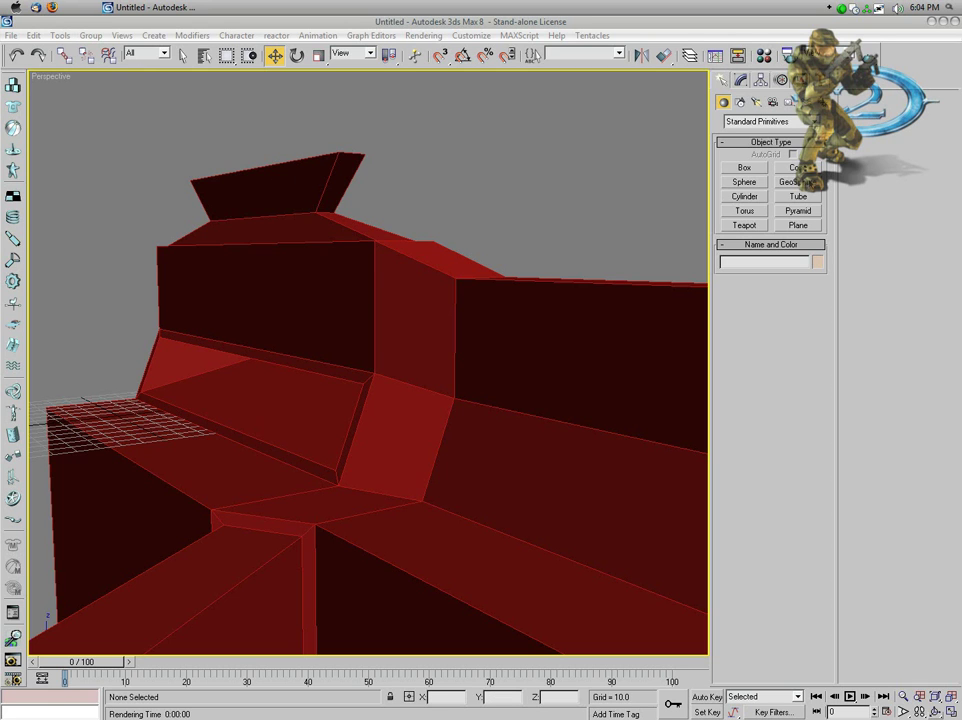
Step: Switch the Create panel to Lights and choose the Skylight standard light type
left_click(756, 102)
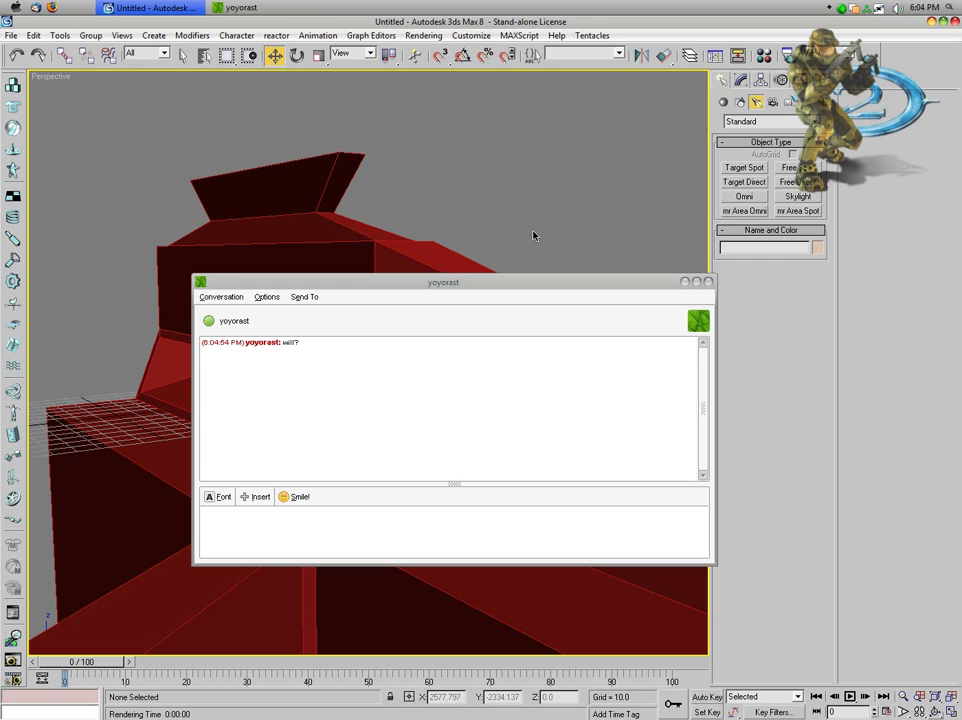
left_click(800, 200)
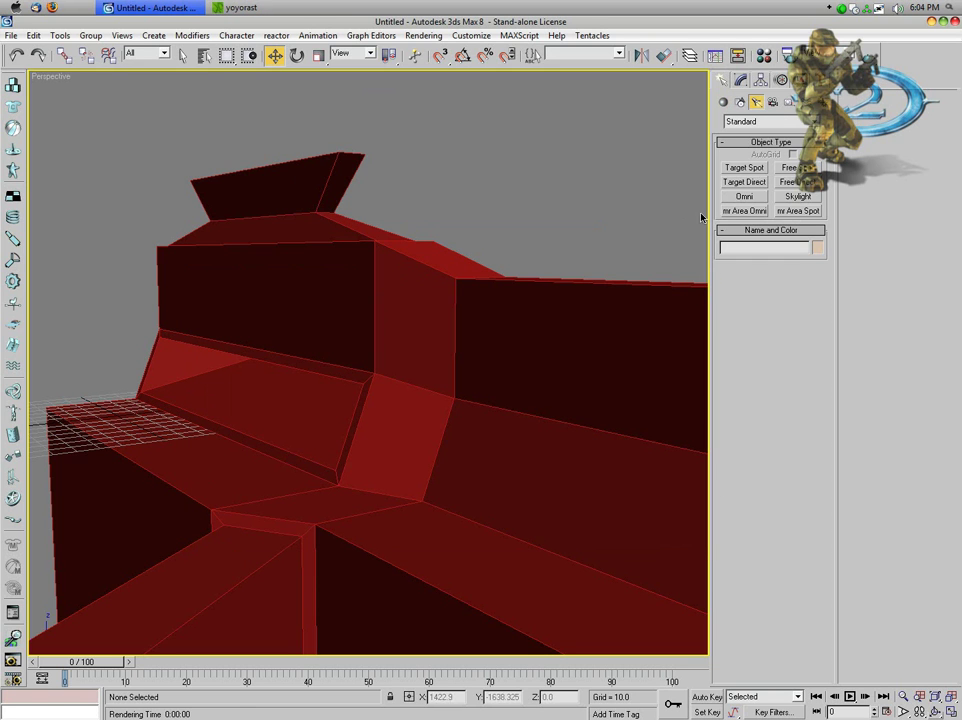
Step: Place two skylights, Sky01 and Sky02, in the Perspective viewport
left_click(800, 198)
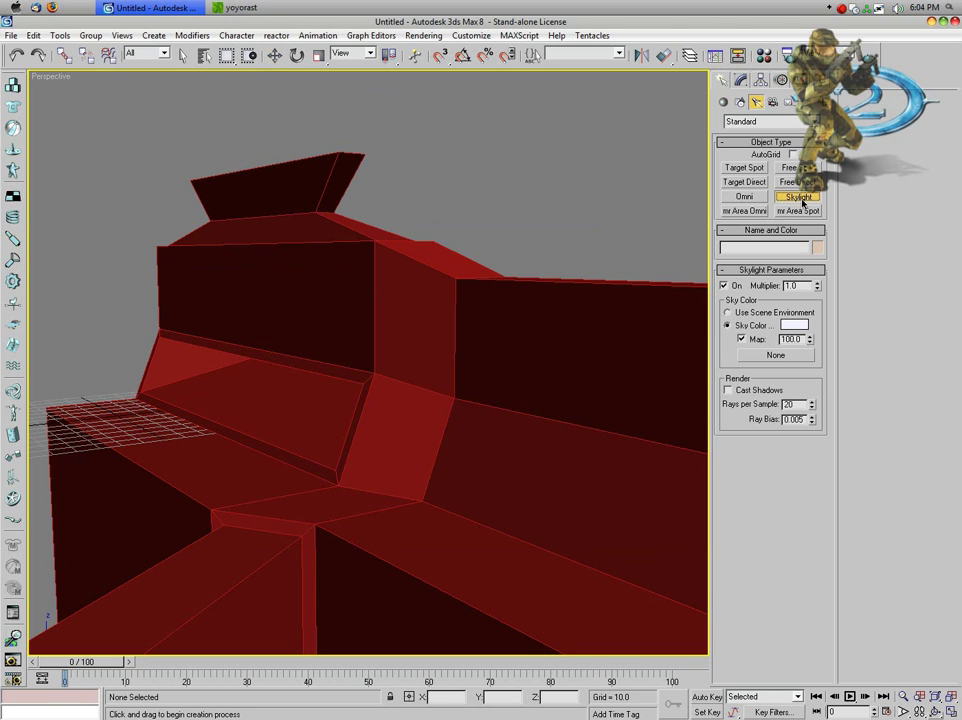
left_click(724, 102)
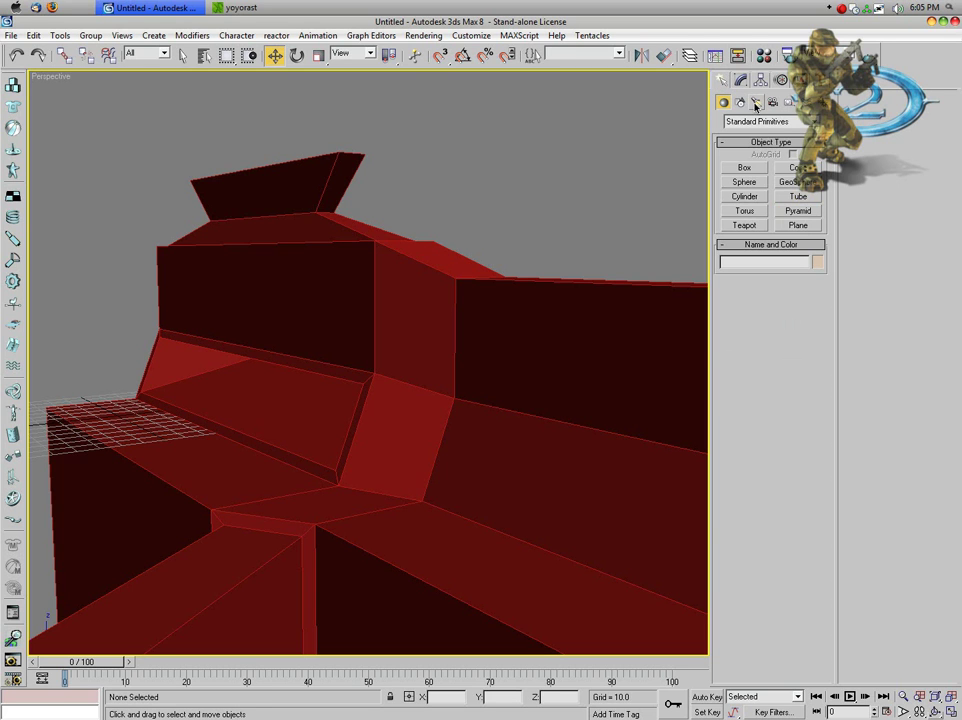
left_click(756, 103)
left_click(798, 197)
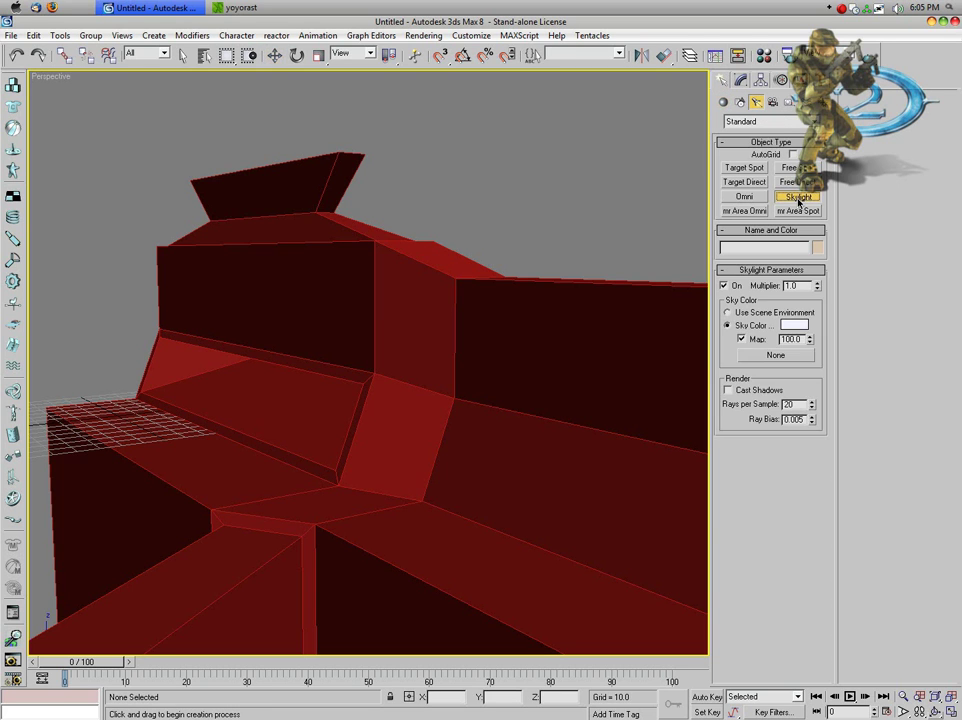
left_click(430, 272)
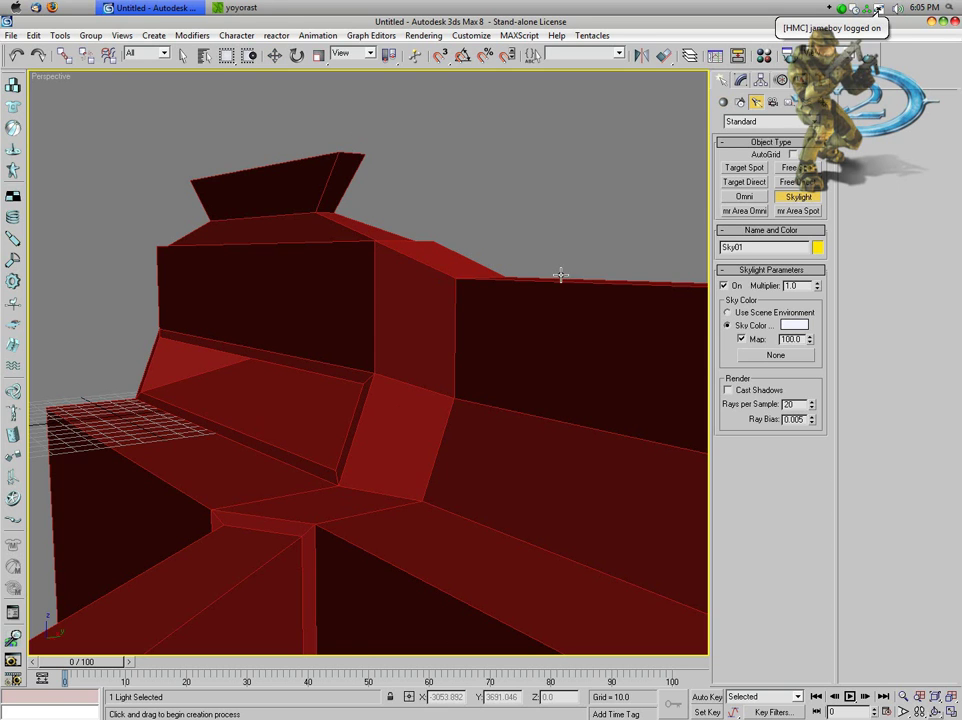
left_click(331, 621)
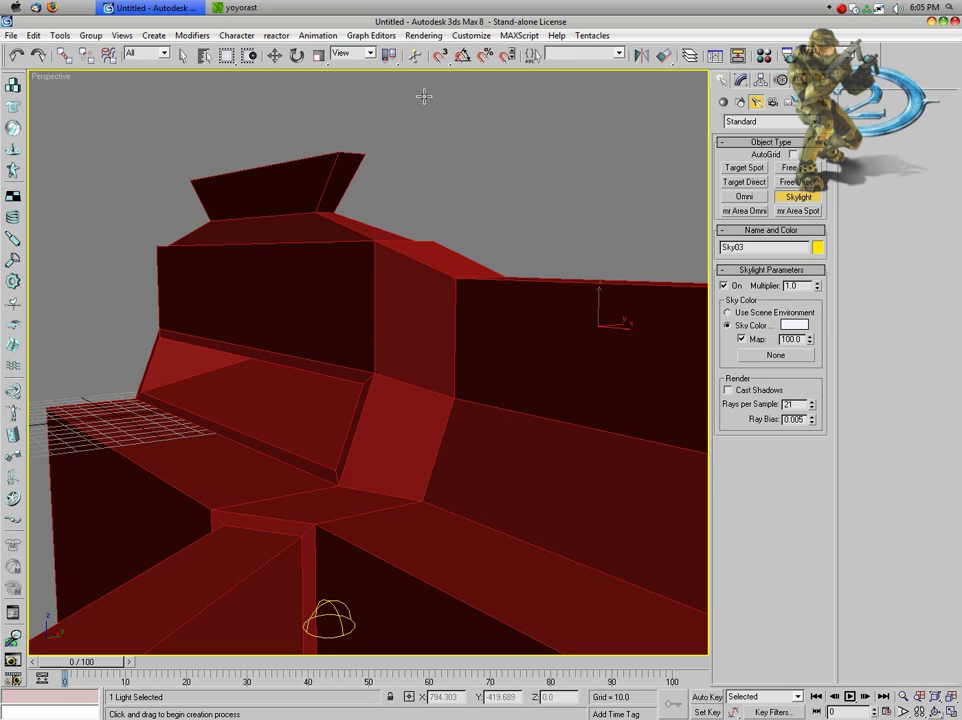
Step: Pick Sky02 from the object list, clear the selection and return to Select Object
left_click(435, 127)
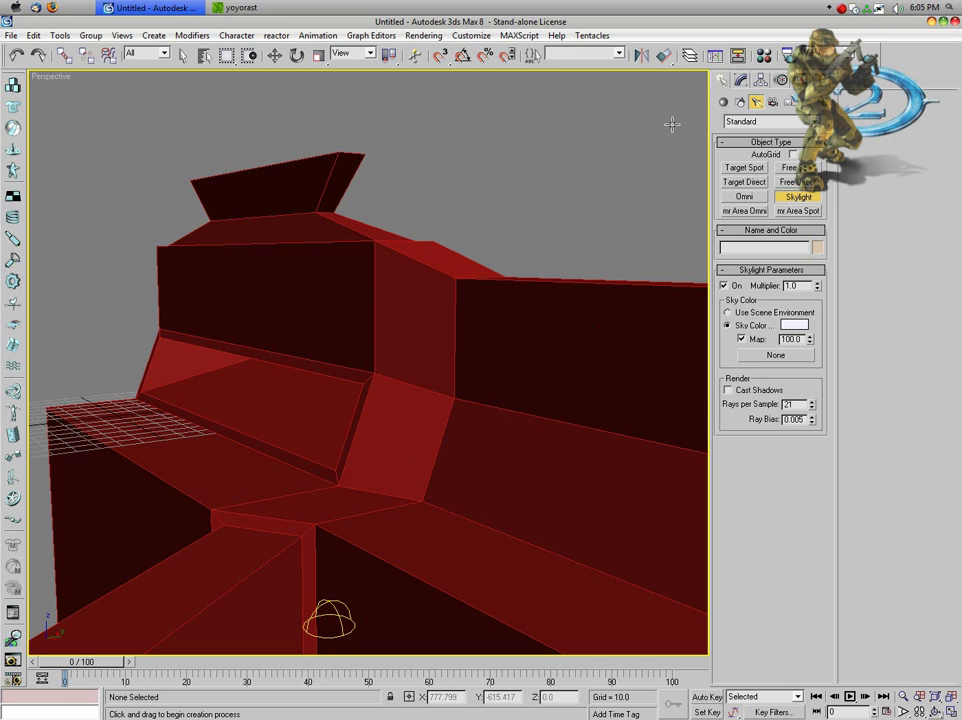
key("h")
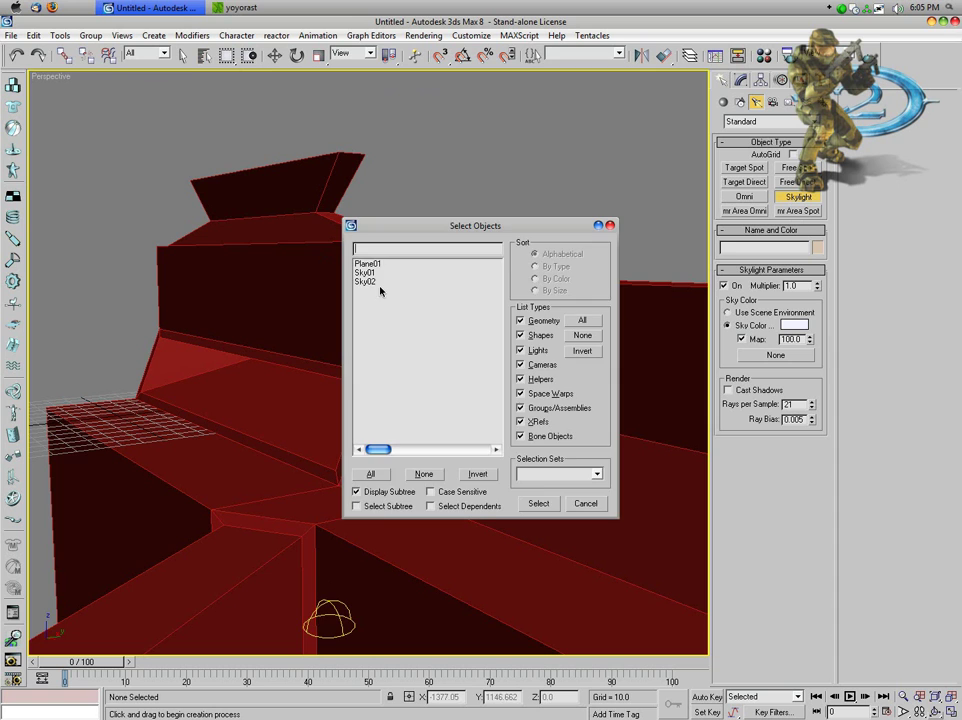
double_click(378, 277)
left_click(378, 281)
left_click(183, 55)
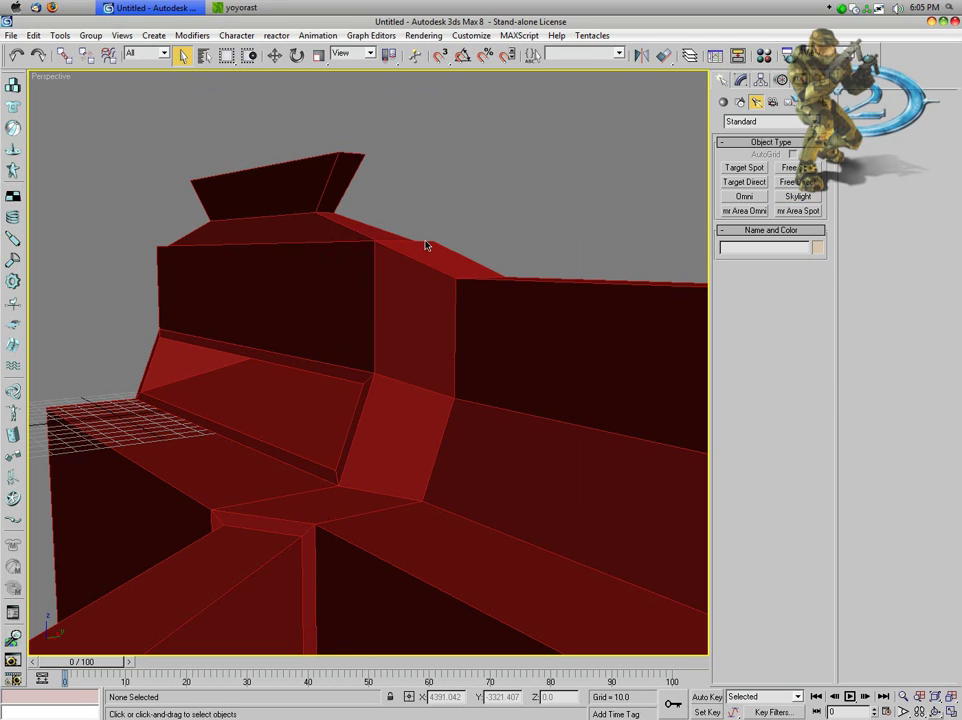
left_click(424, 36)
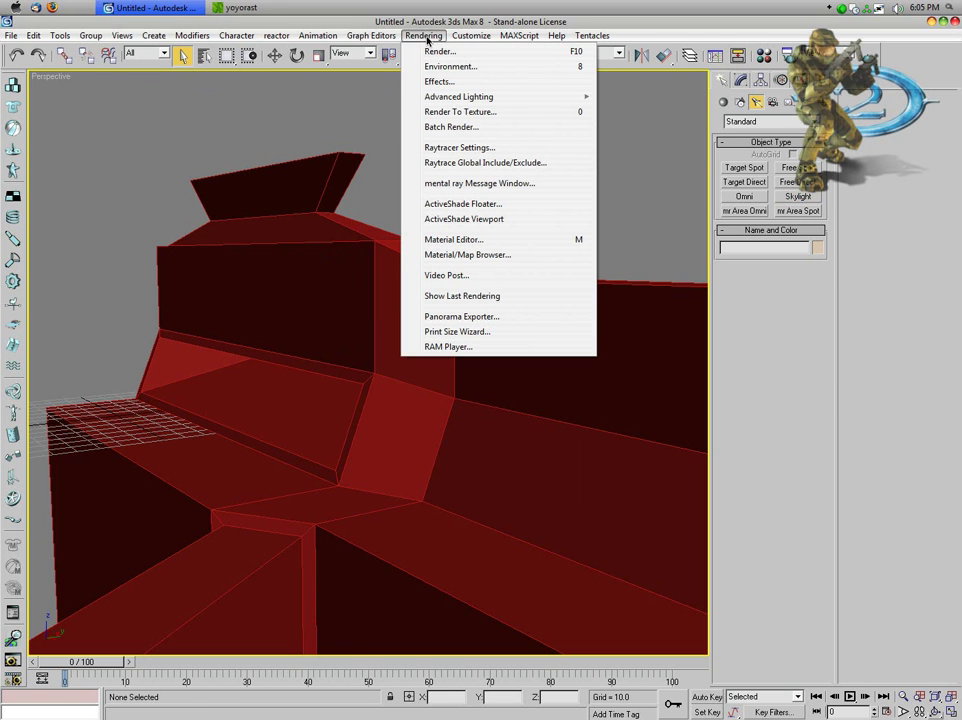
Step: Set Light Tracer as the active advanced lighting in the Render Scene dialog
mouse_move(470, 96)
left_click(655, 97)
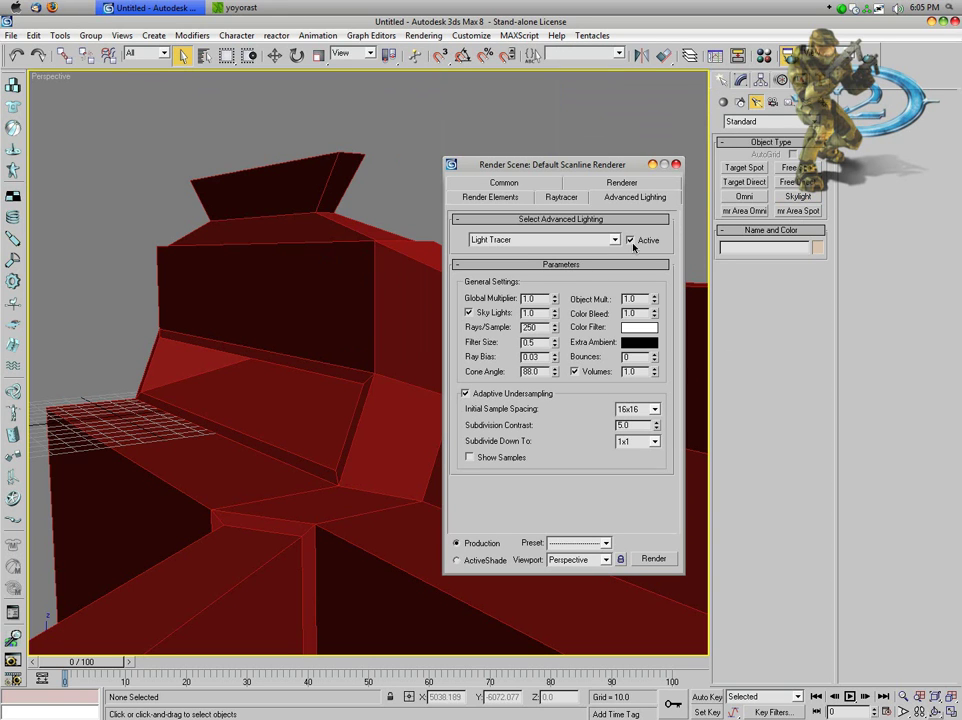
left_click(614, 240)
left_click(614, 240)
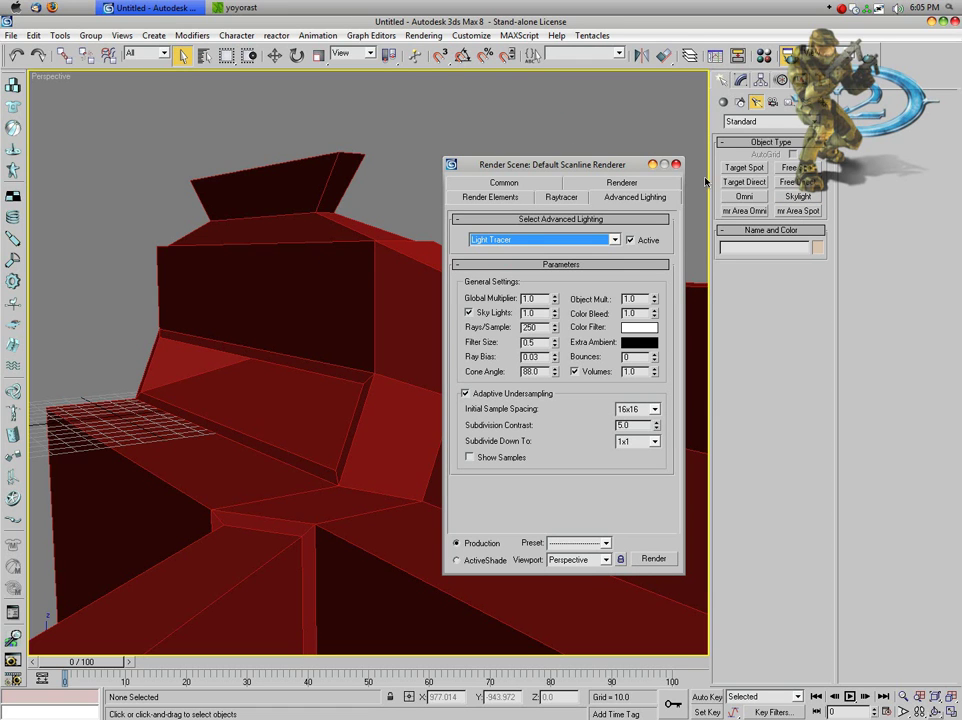
Step: Select the model and set its object colour to gray
left_click(652, 164)
left_click(558, 311)
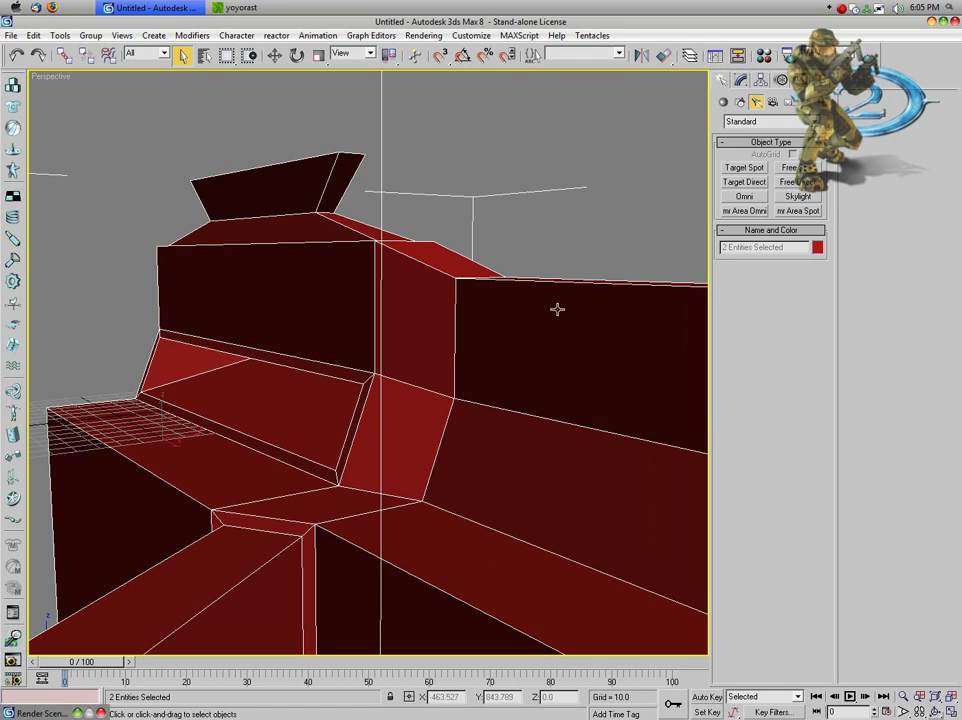
left_click(818, 248)
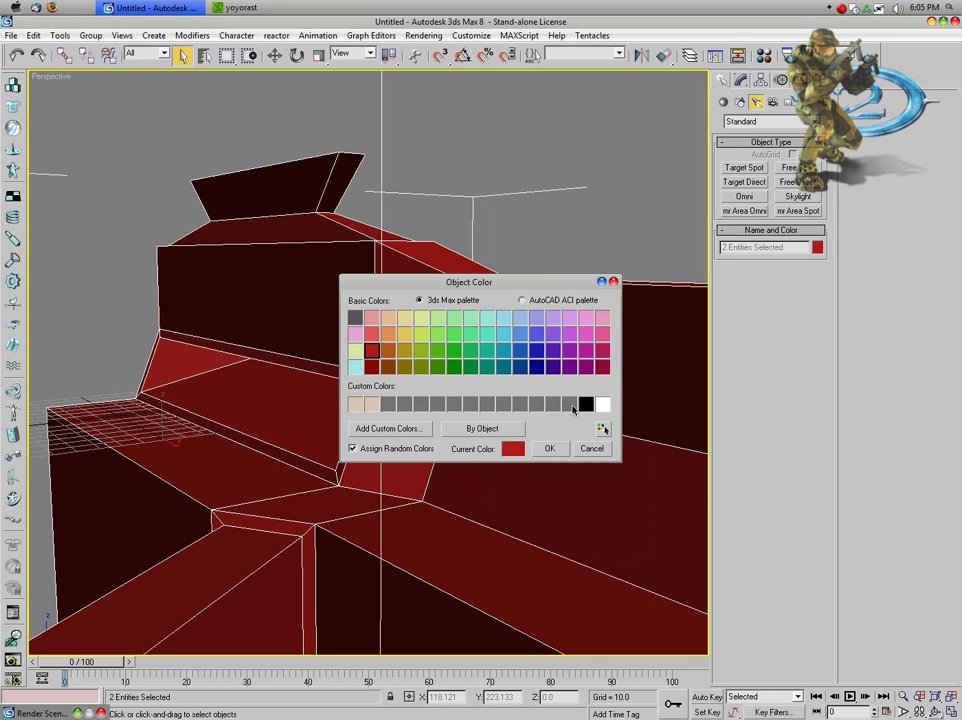
left_click(570, 404)
left_click(549, 448)
left_click(545, 196)
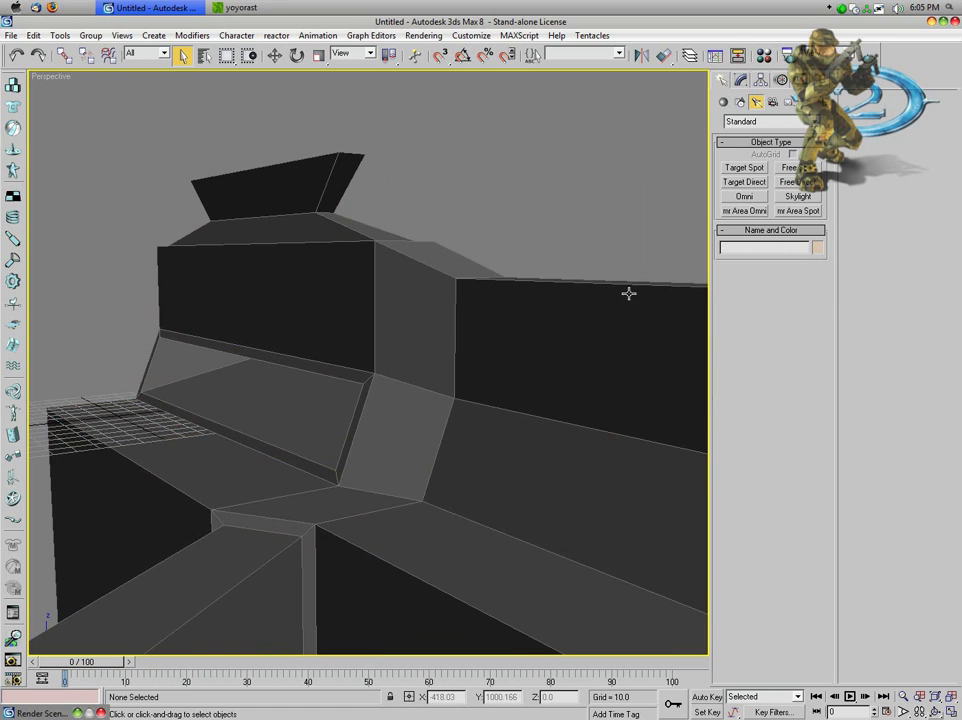
Step: Change the model's object colour to a tan clay shade instead
left_click(515, 318)
left_click(817, 248)
left_click(371, 404)
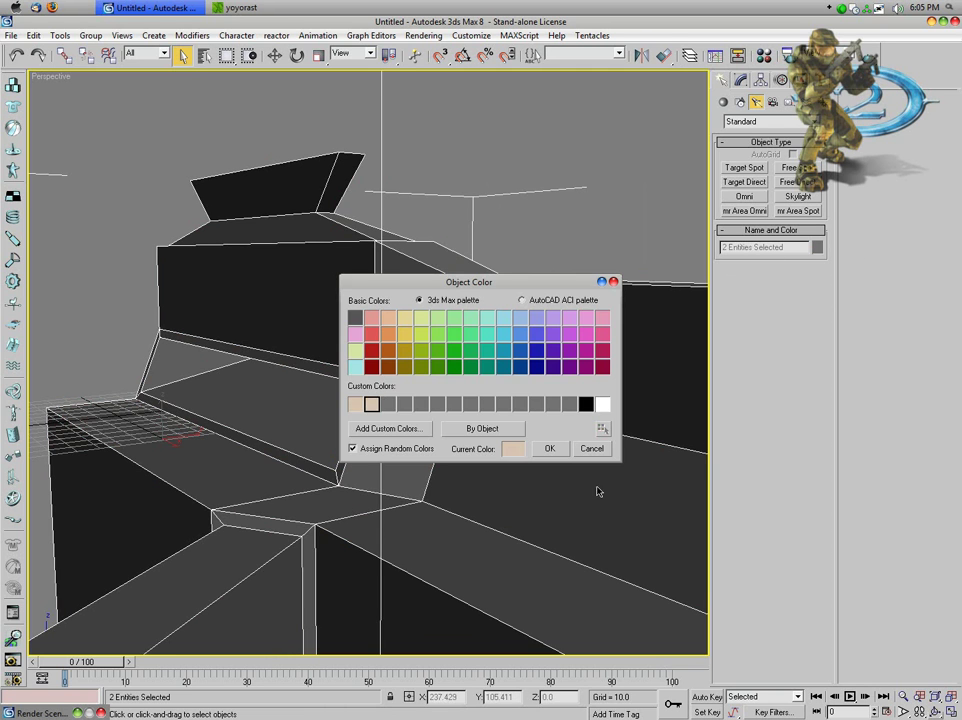
left_click(540, 449)
left_click(595, 207)
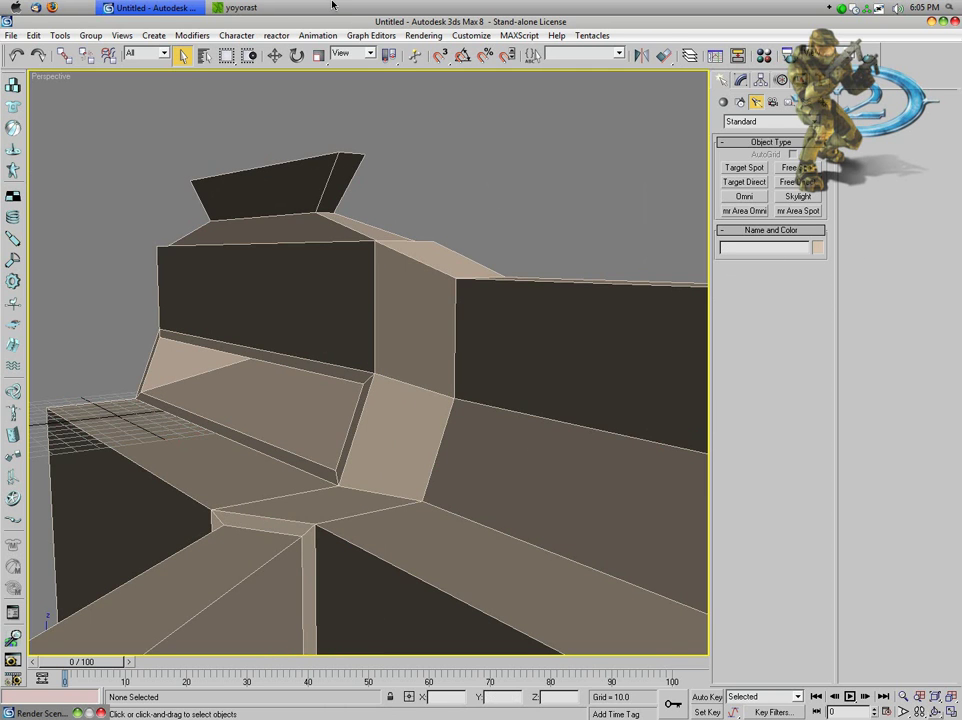
left_click(423, 35)
Step: Render the tan model's perspective view with Light Tracer, then close the rendered frame
mouse_move(462, 97)
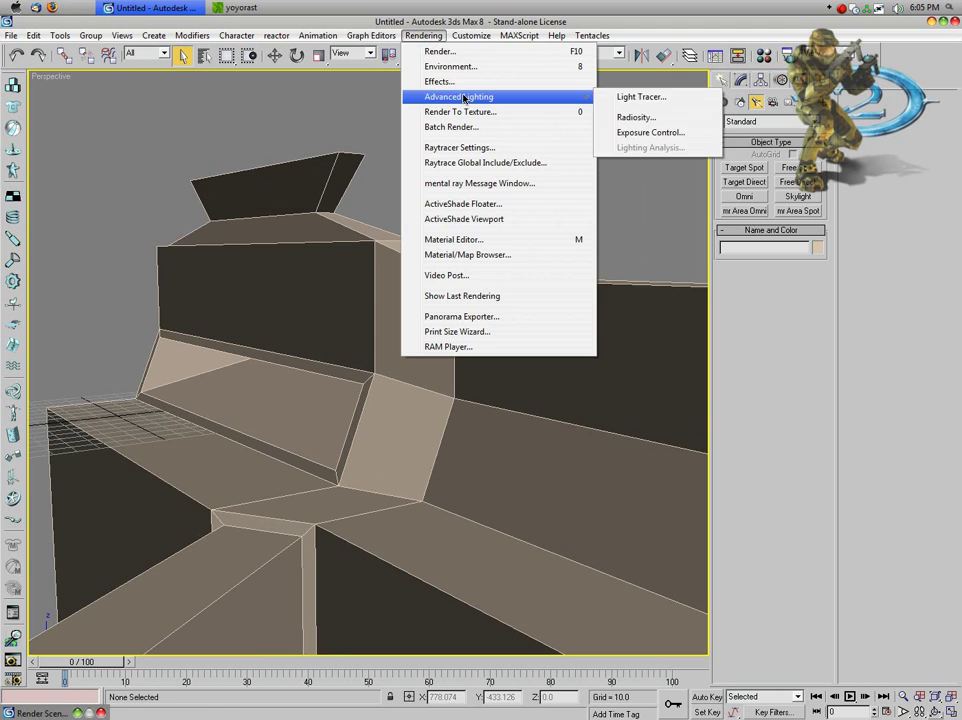
left_click(639, 97)
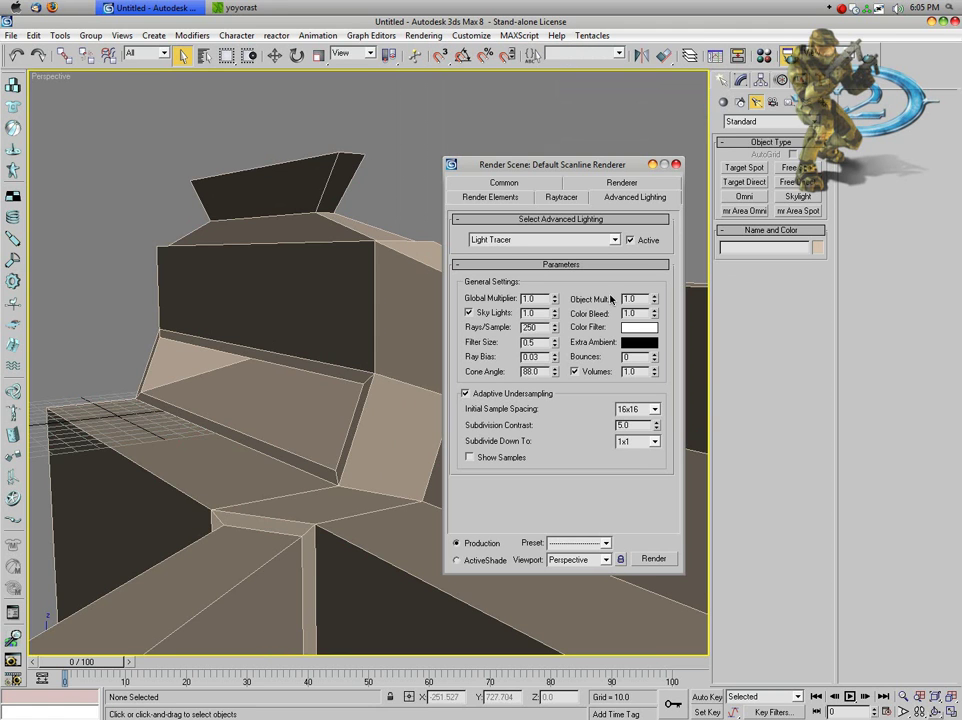
left_click(651, 559)
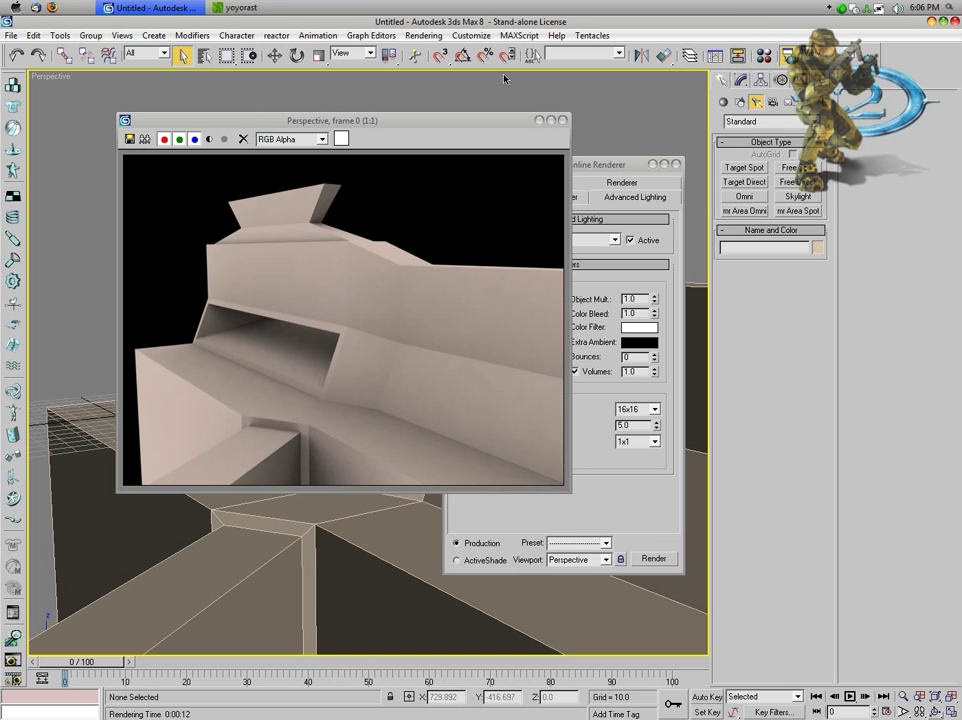
left_click(647, 199)
Step: Convert Plane01 to an editable poly
left_click(676, 164)
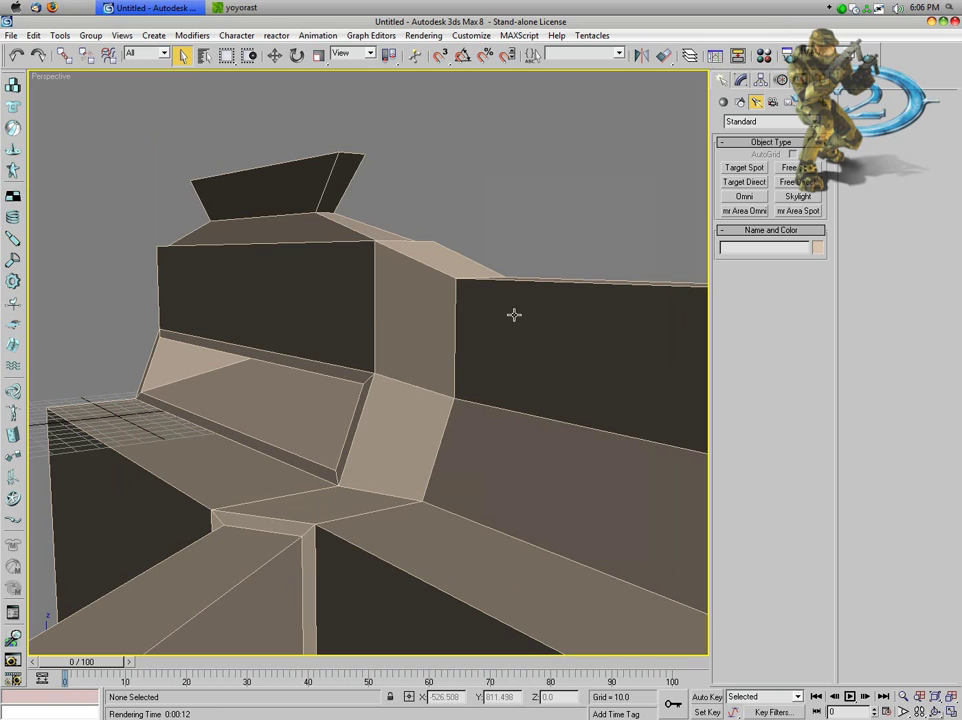
right_click(385, 318)
left_click(273, 346)
left_click(326, 382)
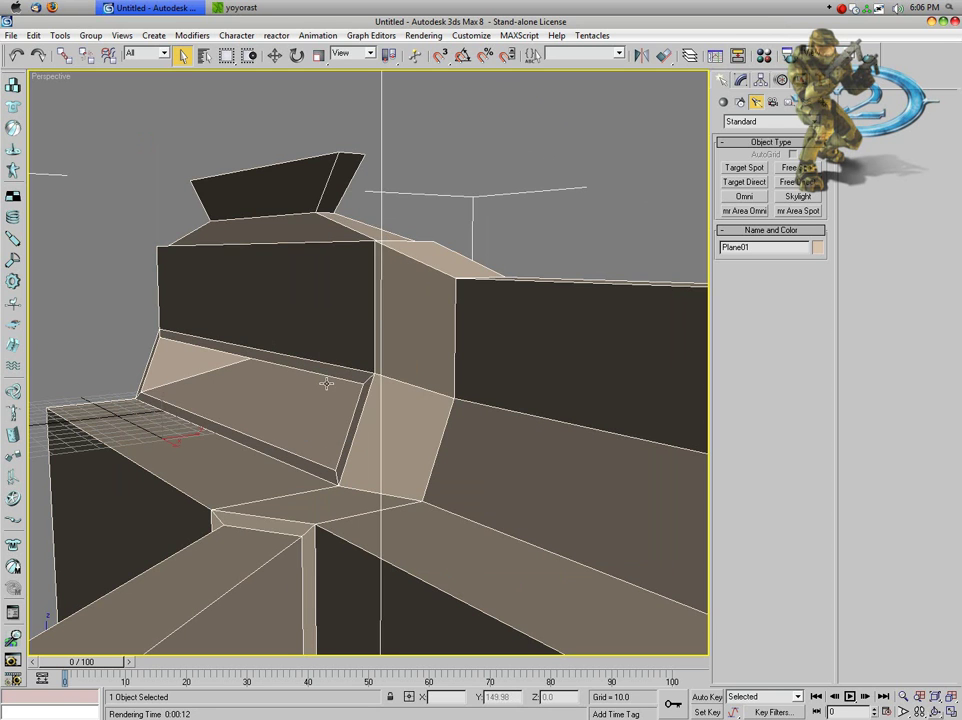
right_click(326, 382)
mouse_move(370, 414)
left_click(430, 425)
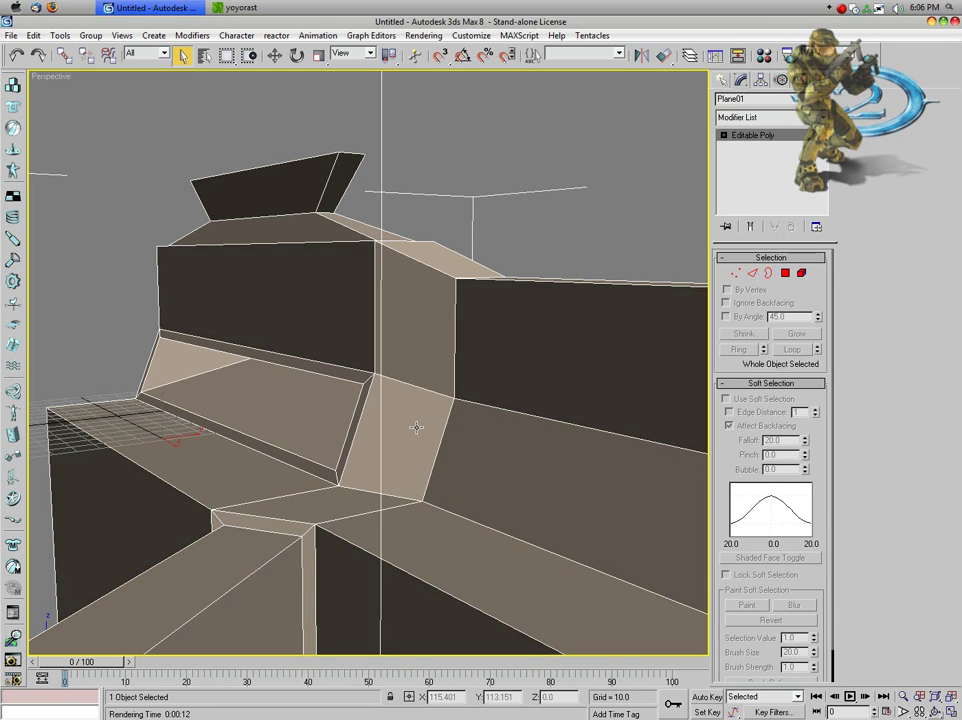
Step: Inset the upper block's front polygon by 22.467 and extrude it 98.4
key("4")
left_click(260, 300)
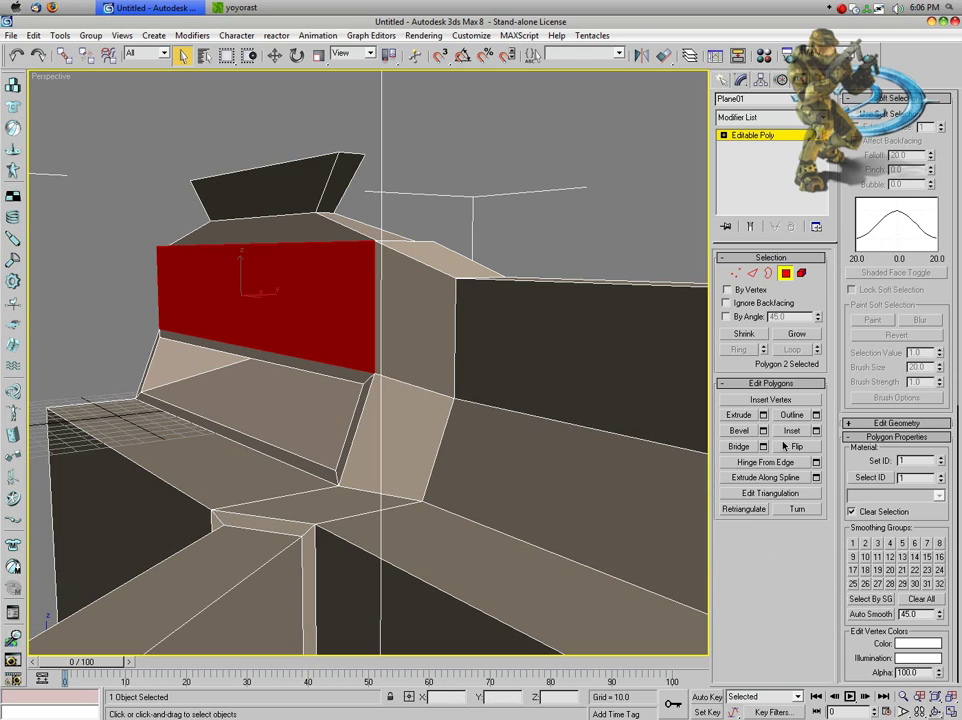
left_click(816, 430)
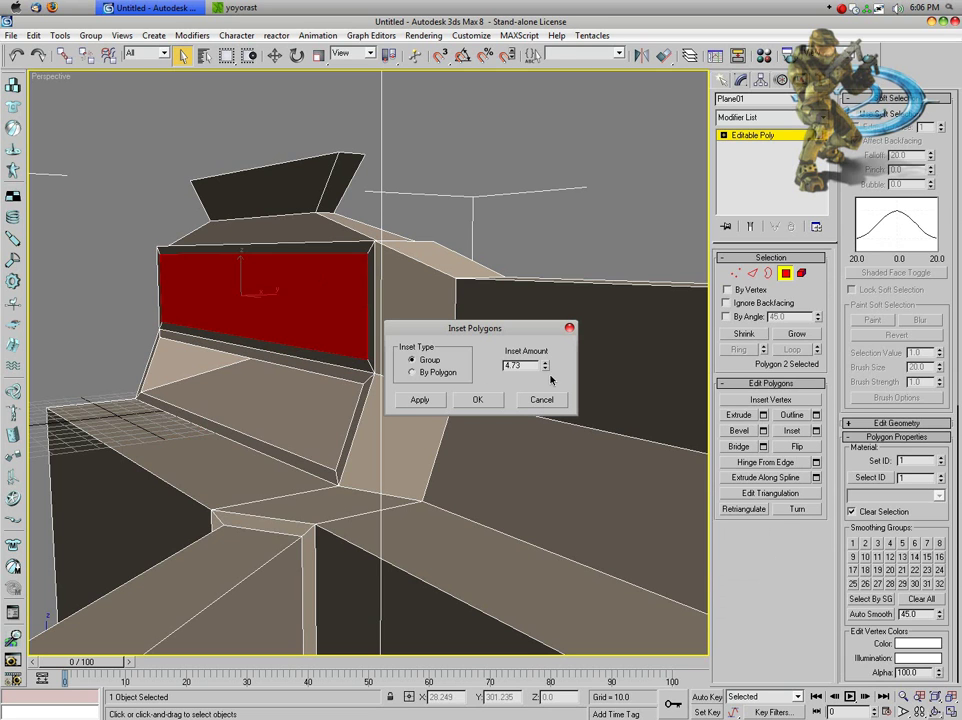
left_click_drag(545, 372, 465, 418)
left_click(477, 399)
left_click(763, 415)
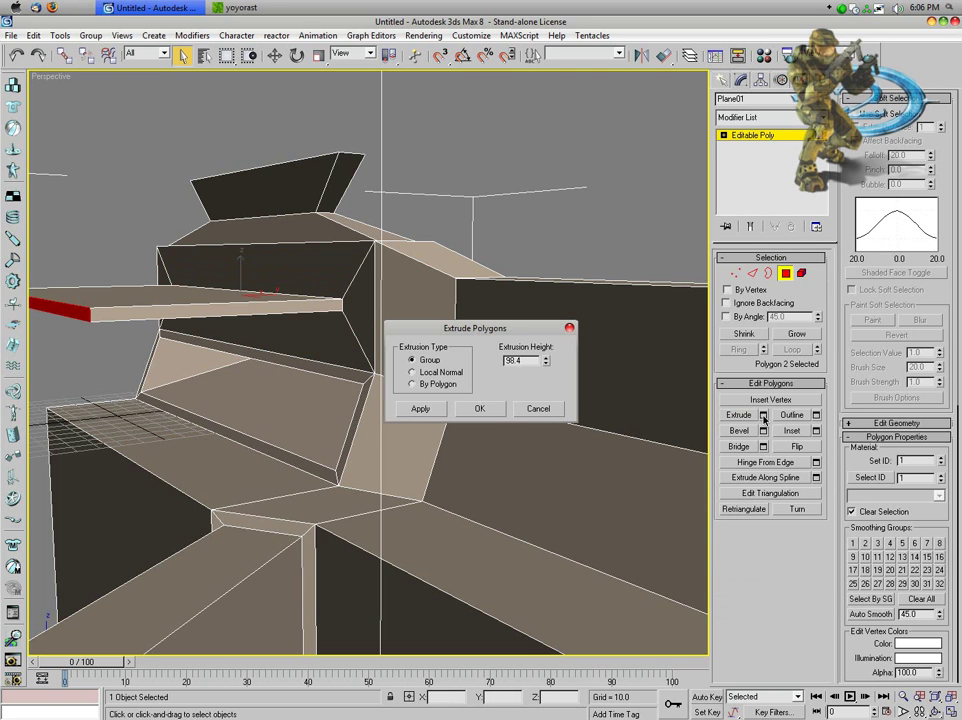
left_click(479, 408)
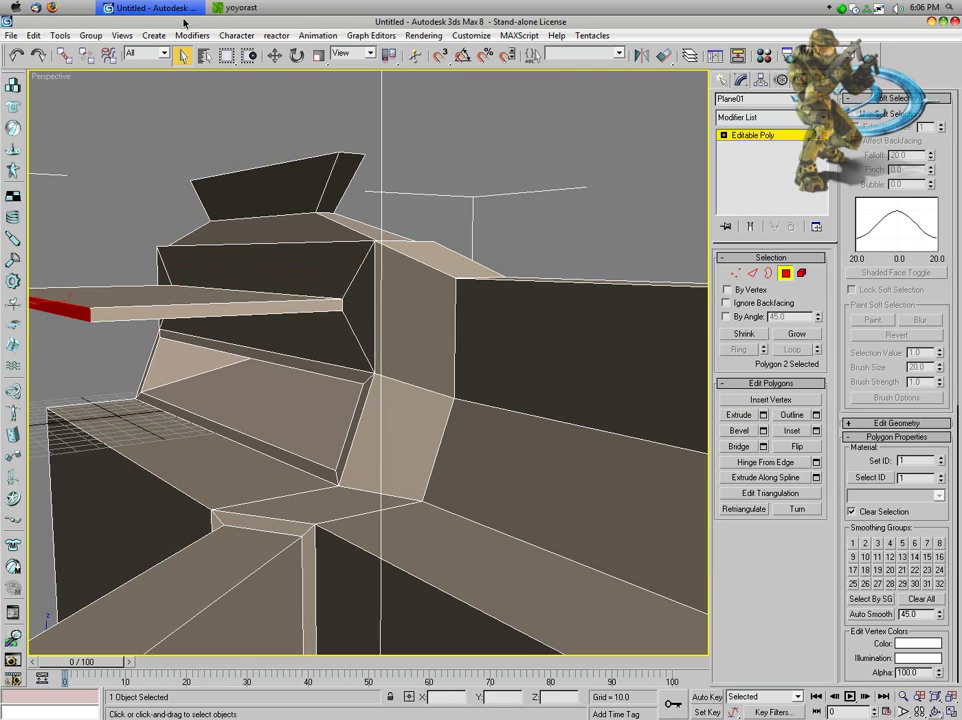
Step: Move the slab's front face outward and raise its top face to thicken it
left_click(275, 56)
left_click_drag(38, 290, 170, 323)
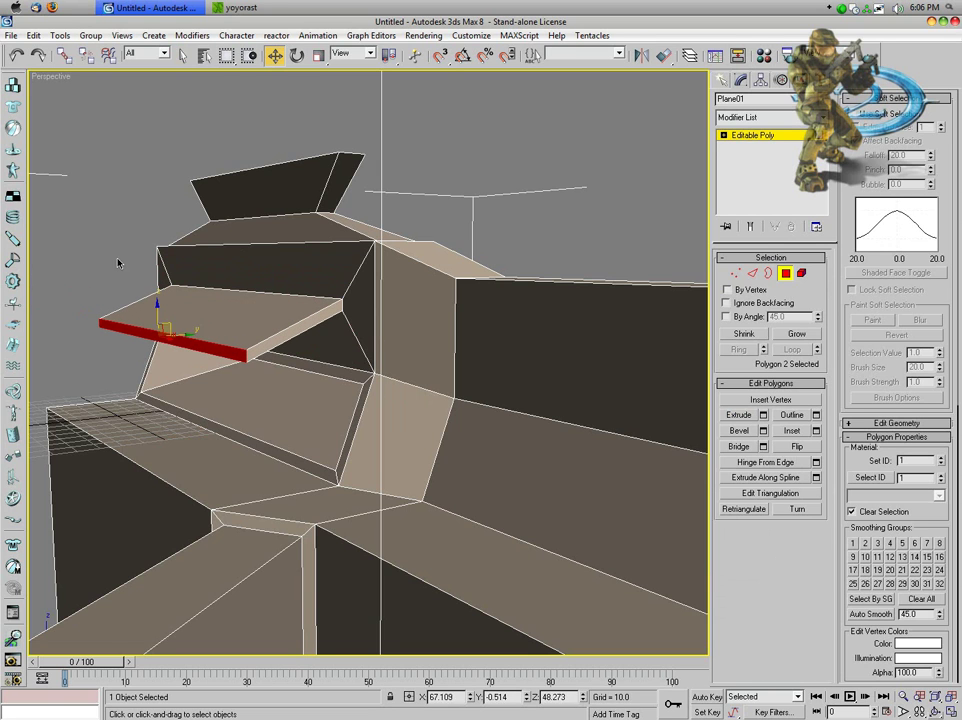
left_click(90, 197)
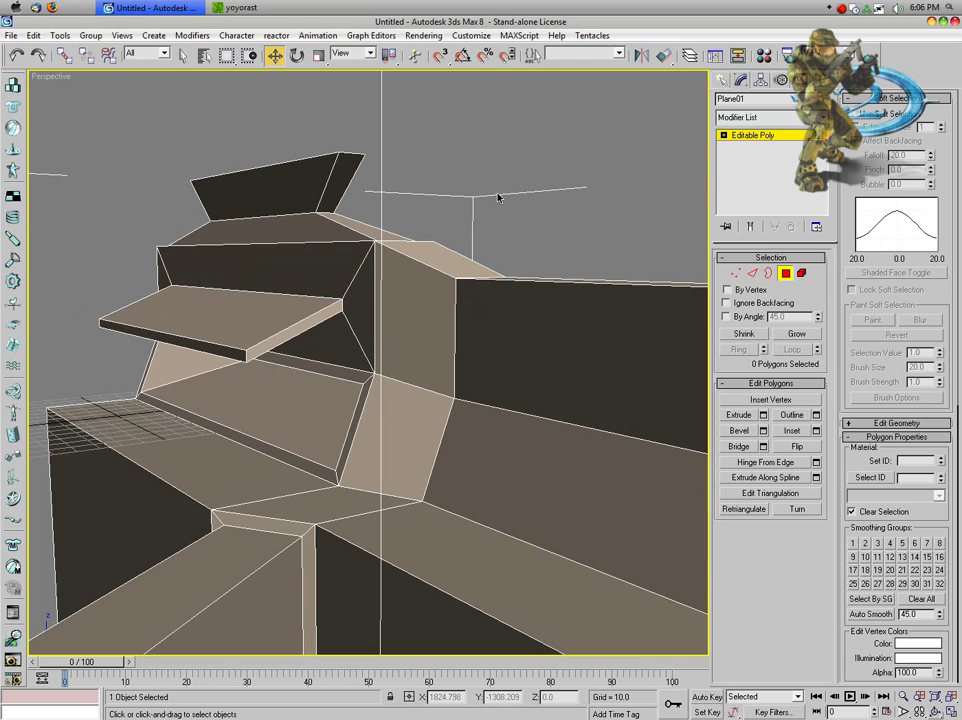
left_click(223, 348)
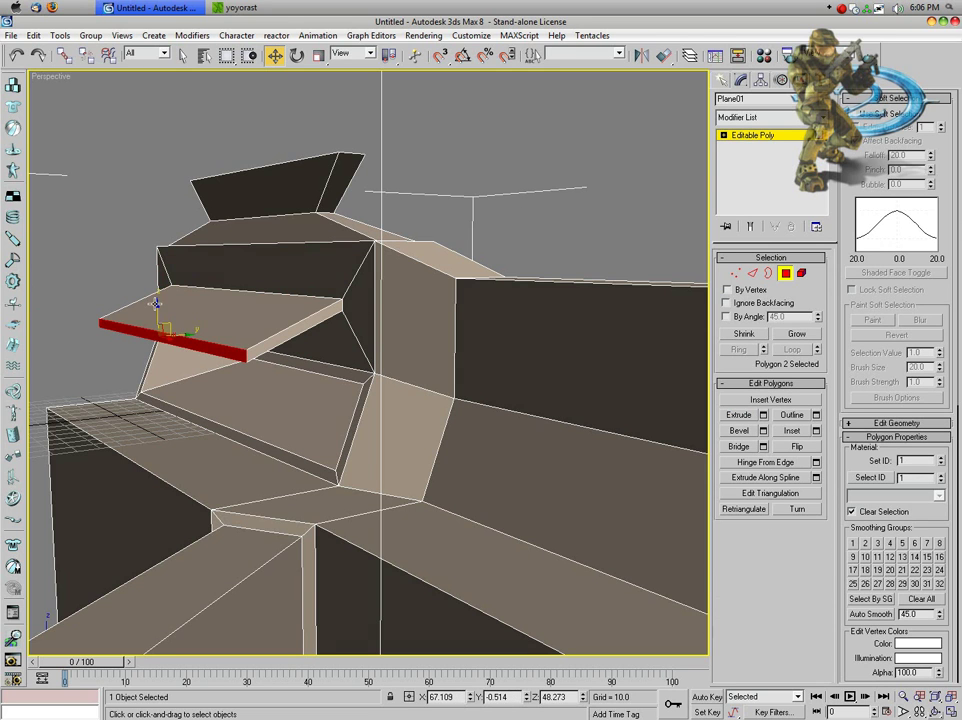
left_click(156, 300)
left_click(148, 333)
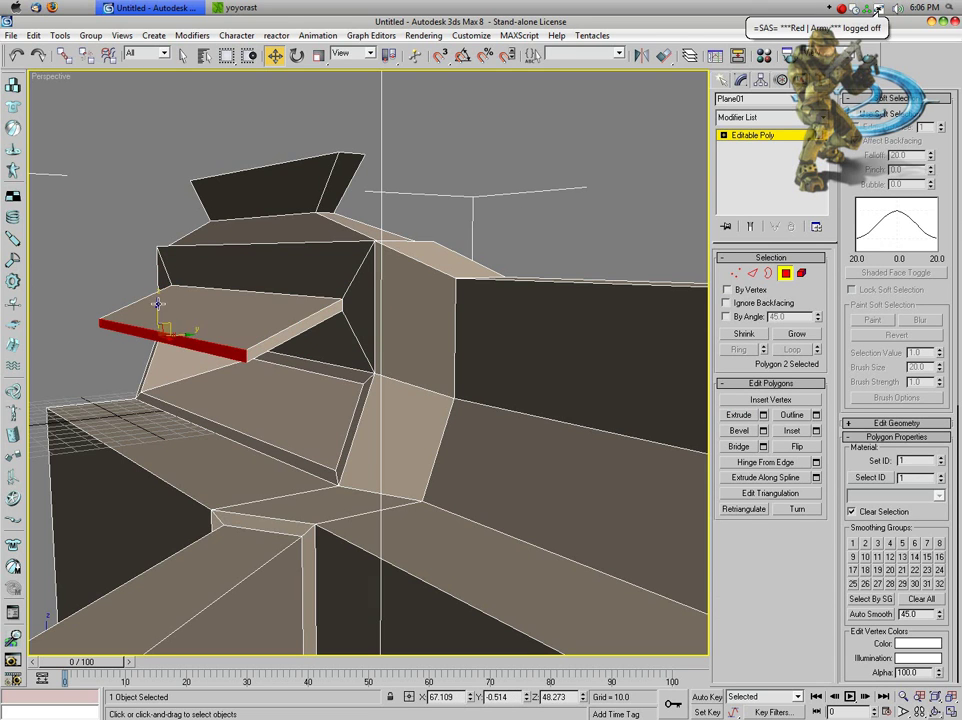
left_click_drag(150, 305, 103, 261)
left_click(137, 325)
left_click(103, 261)
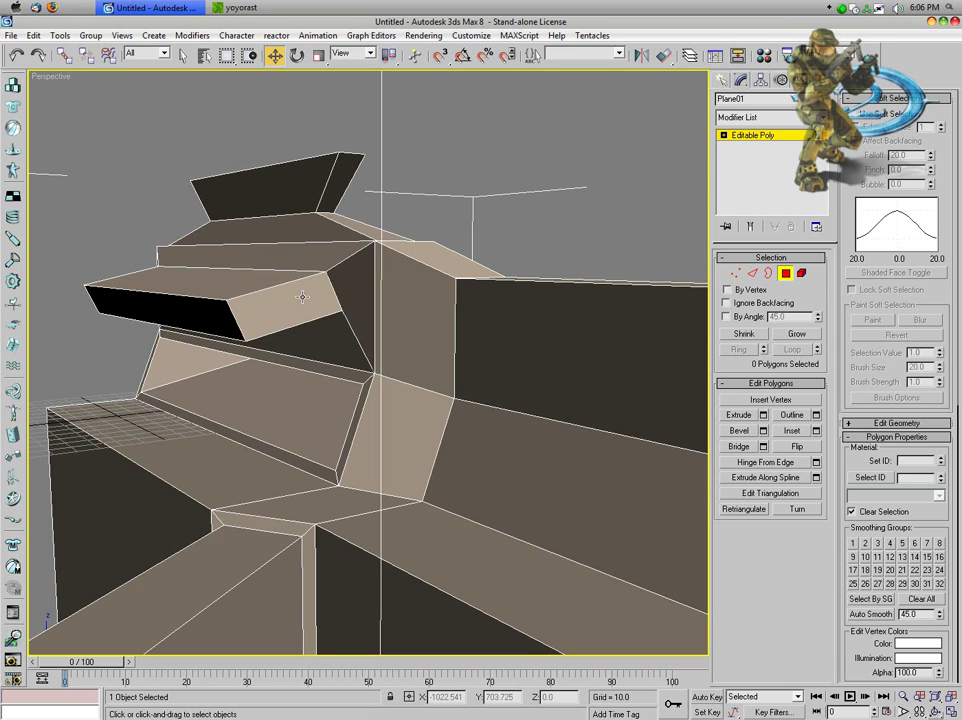
Step: Bevel the top fin's front face with height 7.4 and outline -6.56
left_click(303, 207)
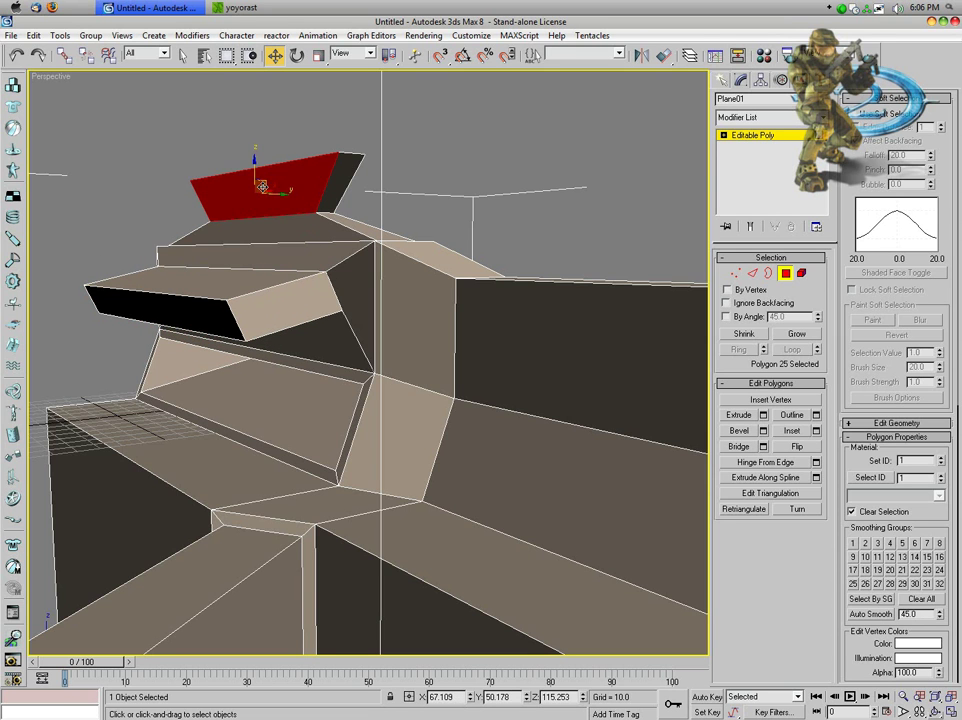
left_click(749, 431)
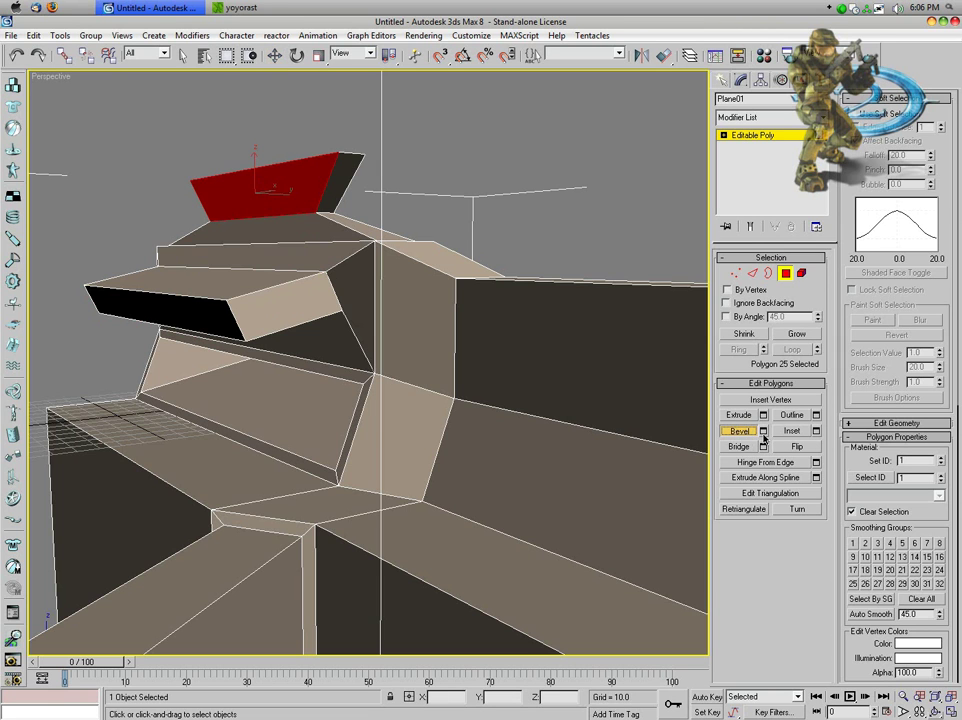
left_click(763, 431)
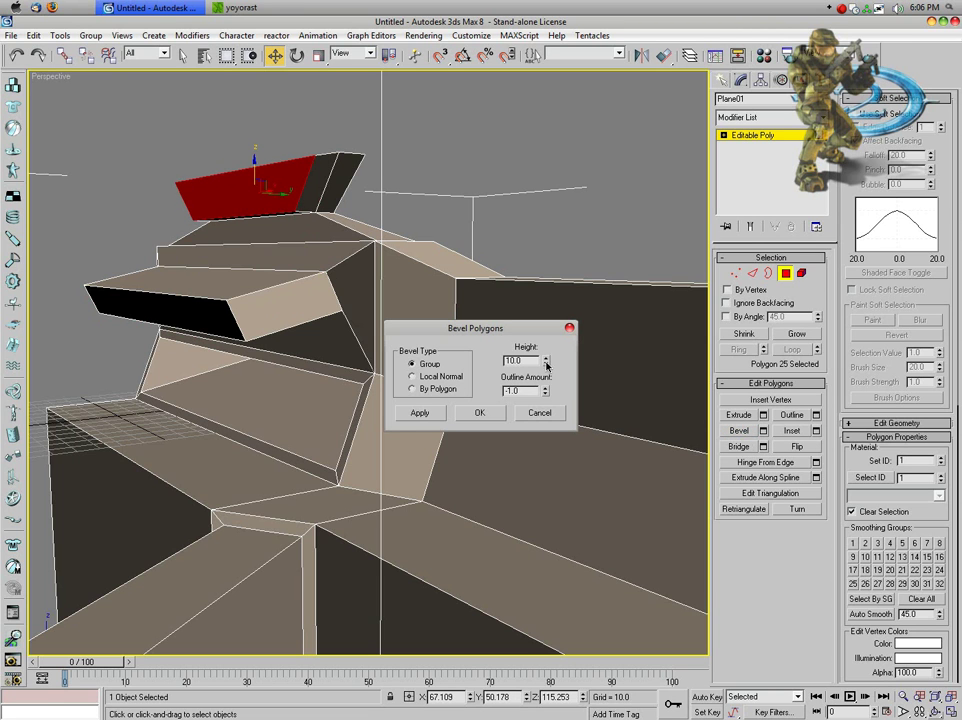
left_click_drag(546, 365, 555, 128)
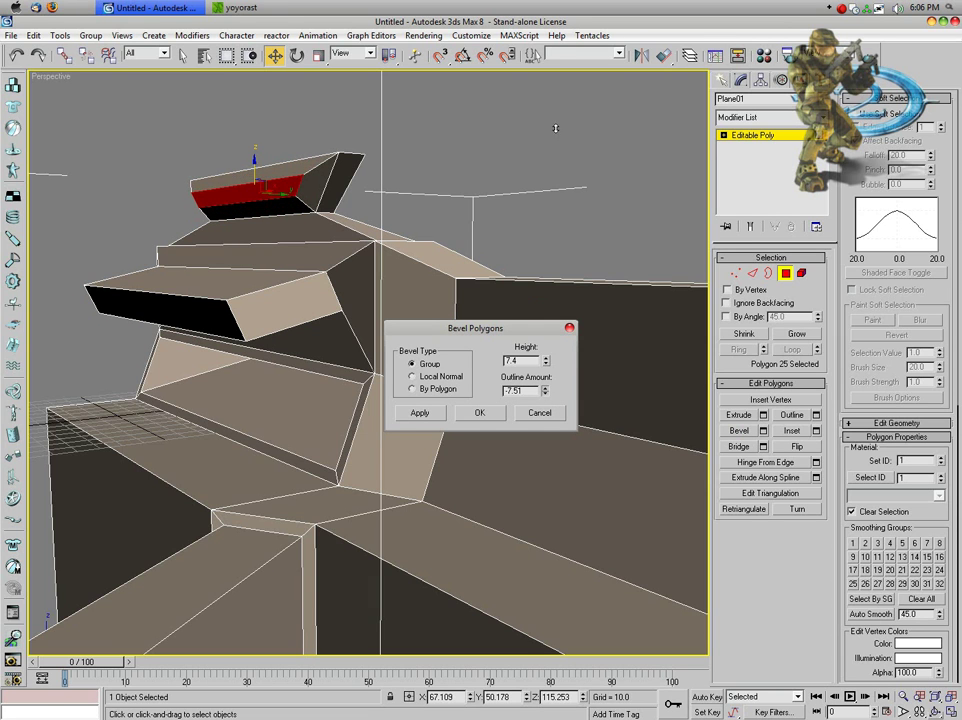
left_click(482, 412)
left_click(501, 225)
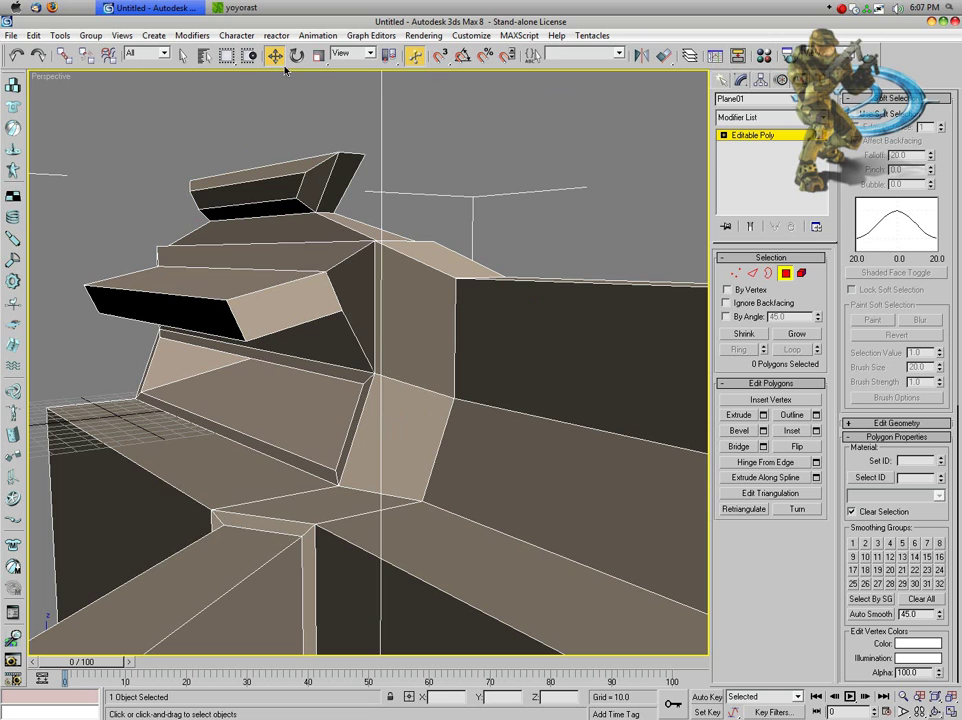
left_click(183, 55)
Step: Render the edited beige model's perspective view from Rendering > Render
left_click(423, 35)
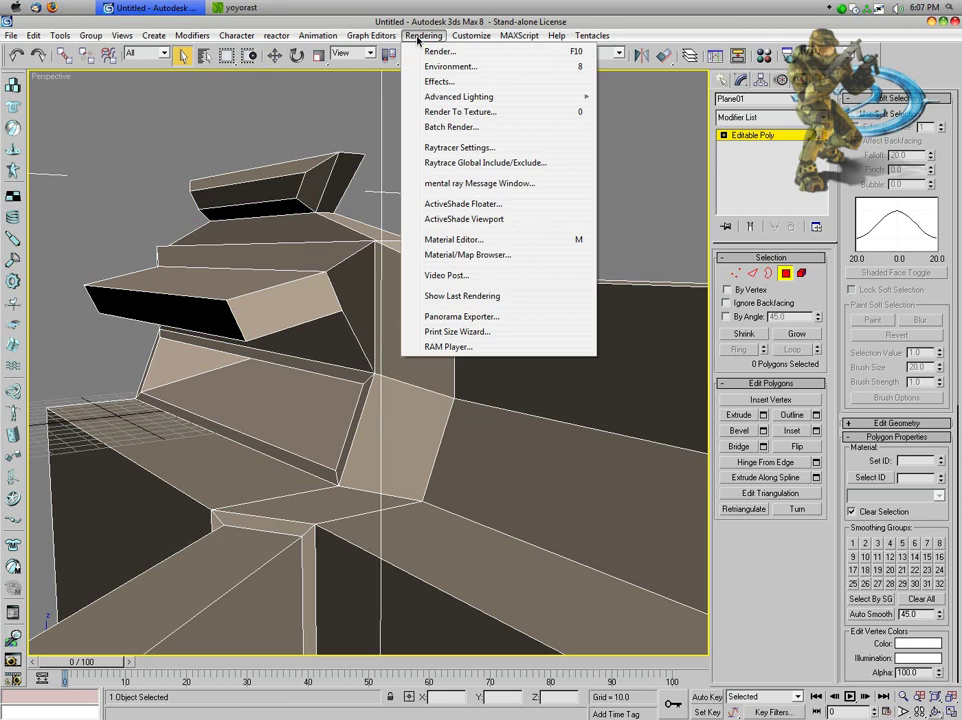
left_click(425, 51)
left_click(653, 558)
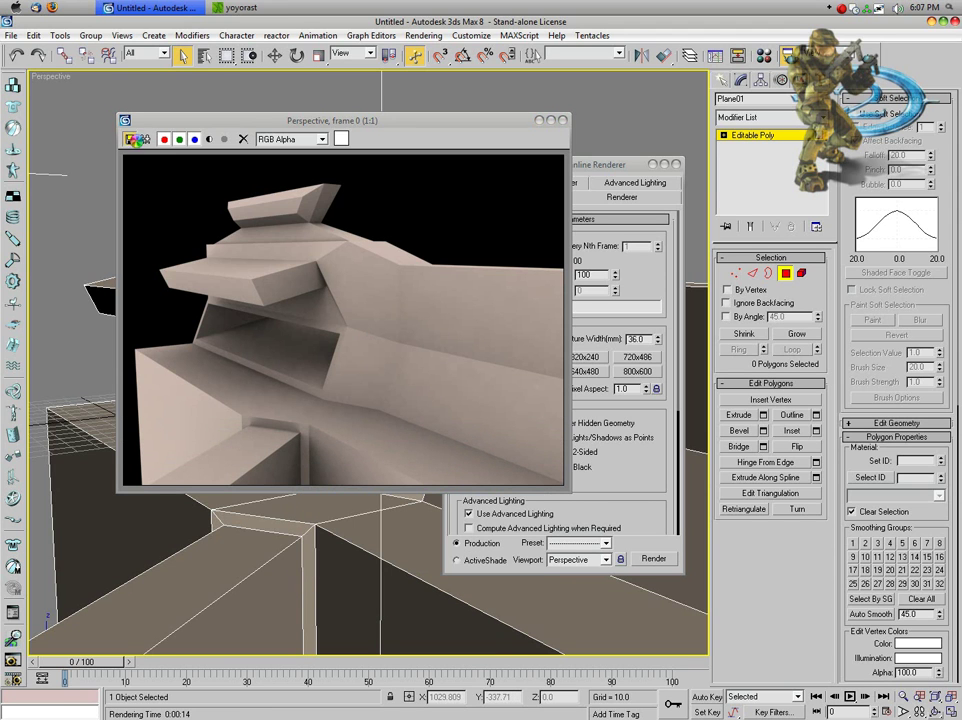
Step: Save the render to the Desktop as render1.png with default PNG settings, then close it
left_click(129, 139)
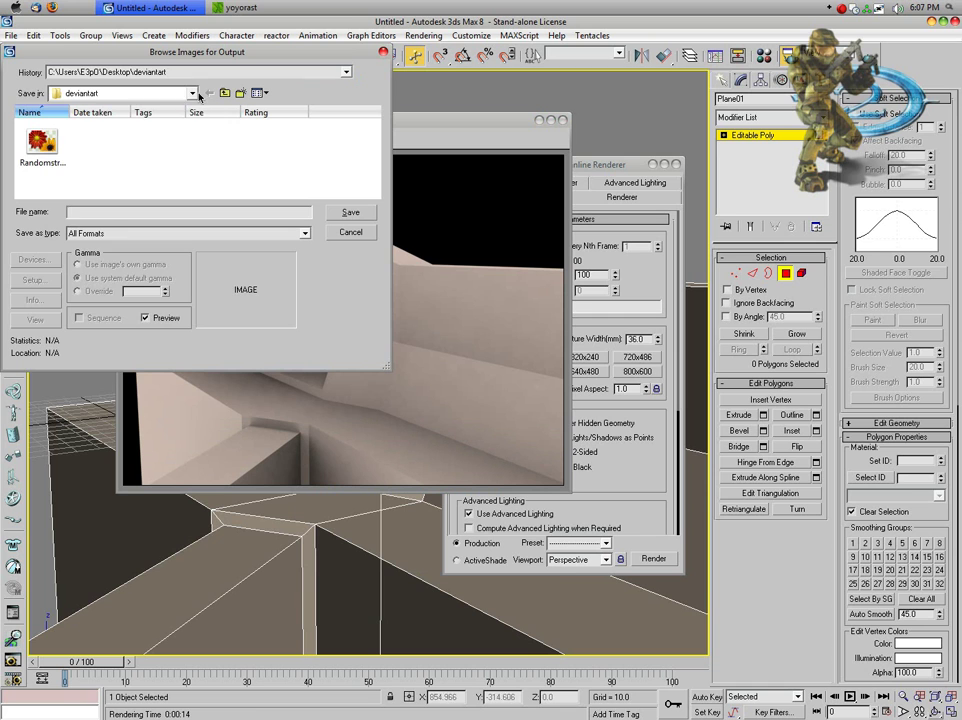
left_click(60, 93)
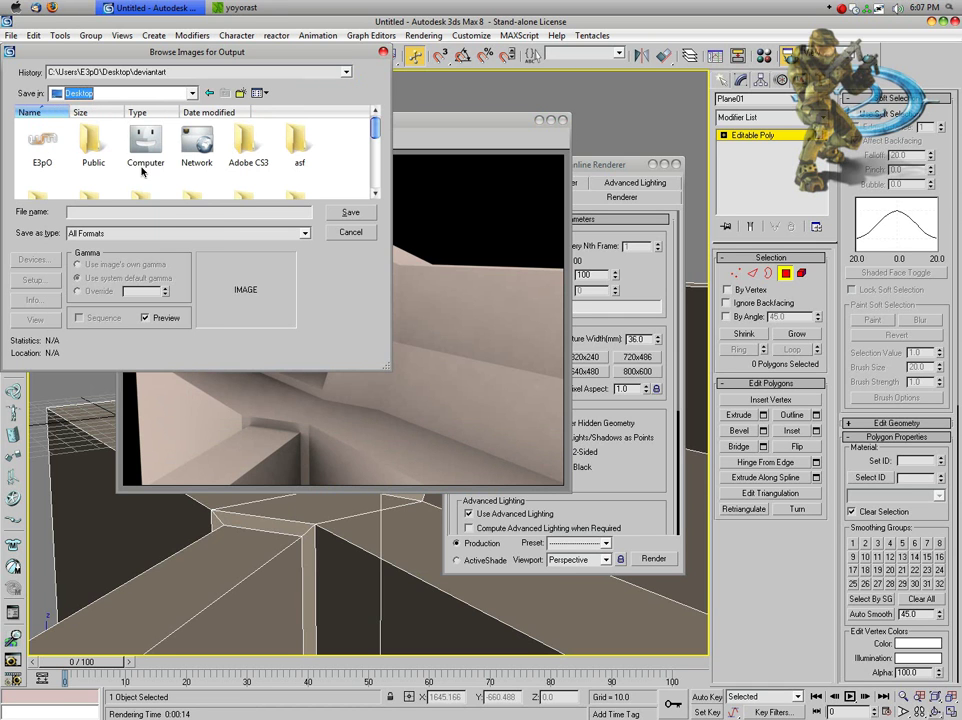
left_click(56, 110)
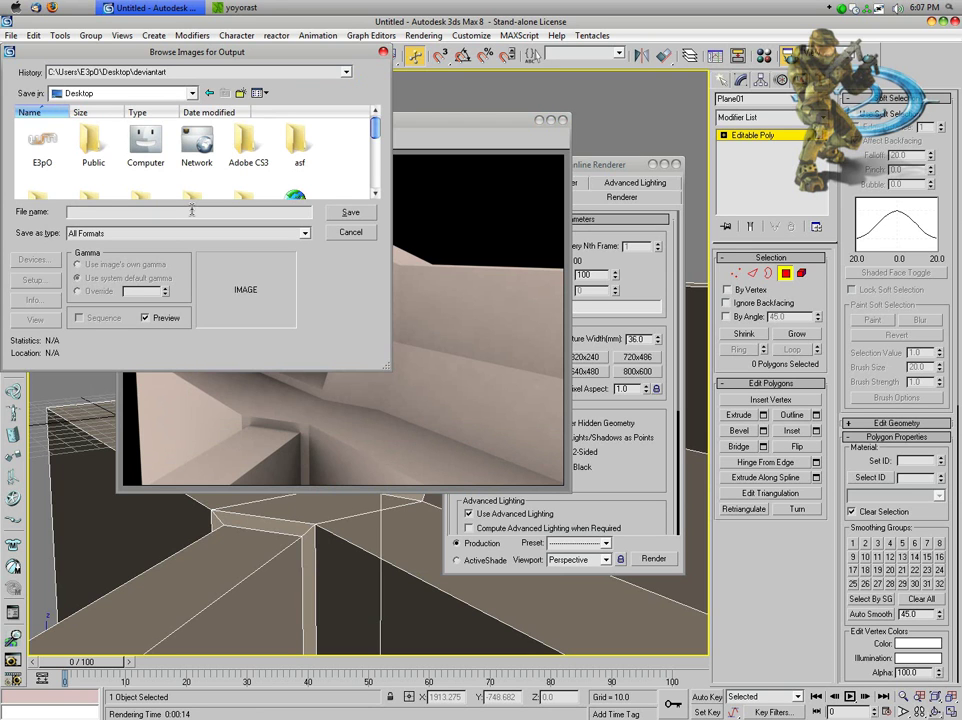
type("render")
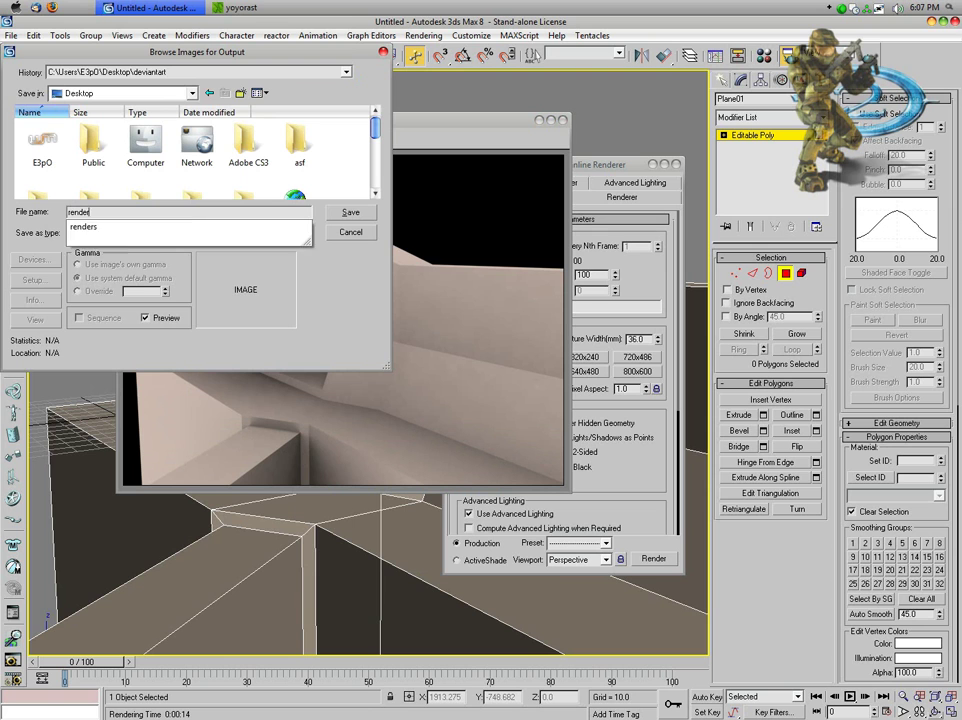
type("1.png")
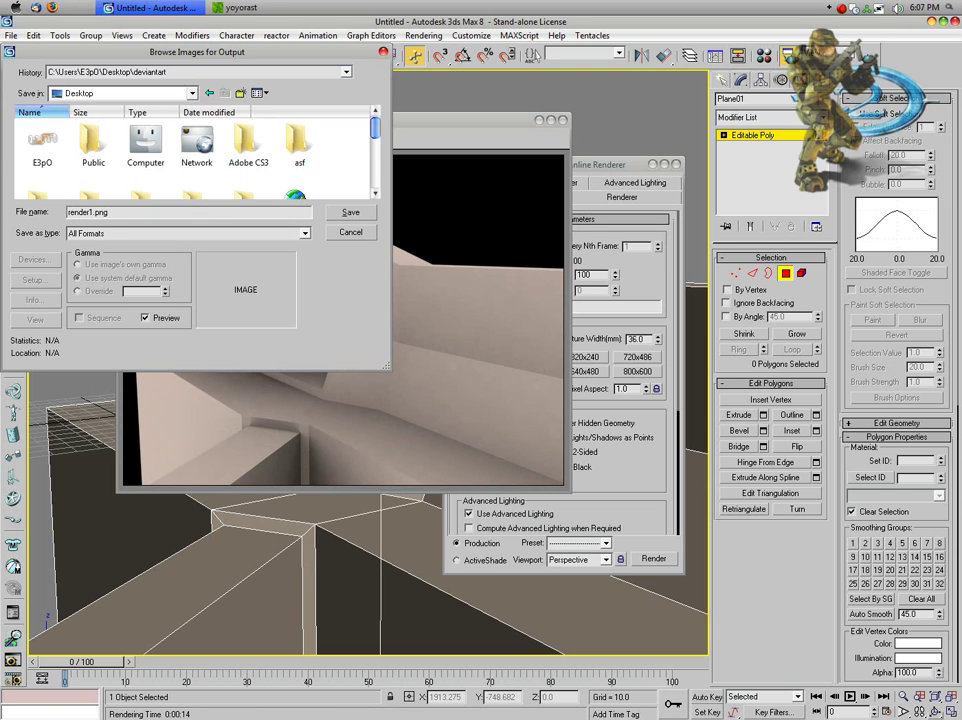
left_click(349, 213)
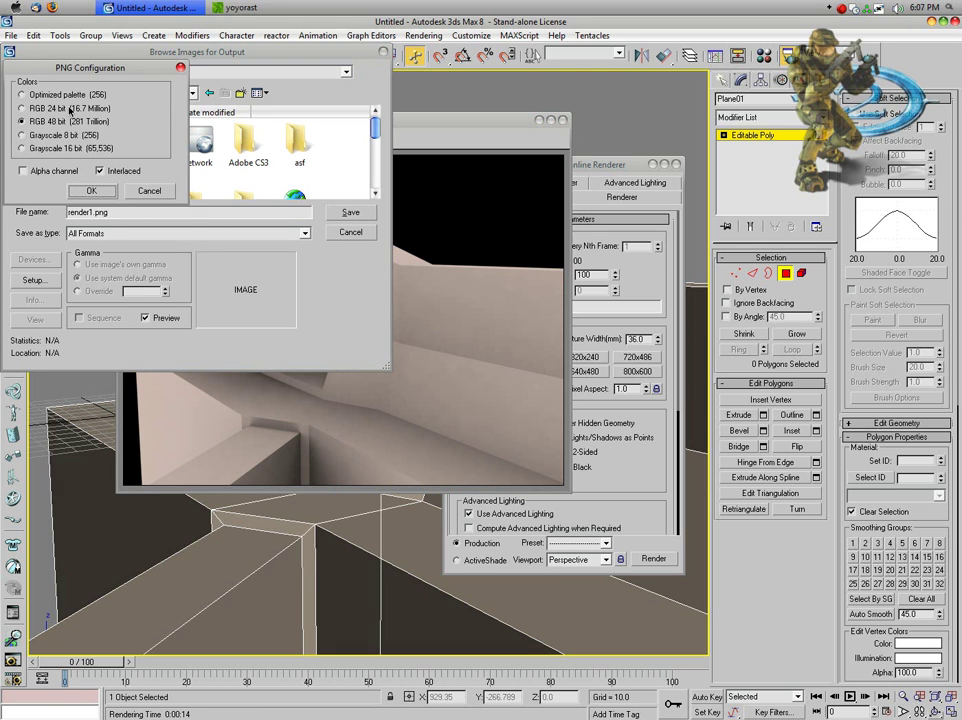
left_click(90, 189)
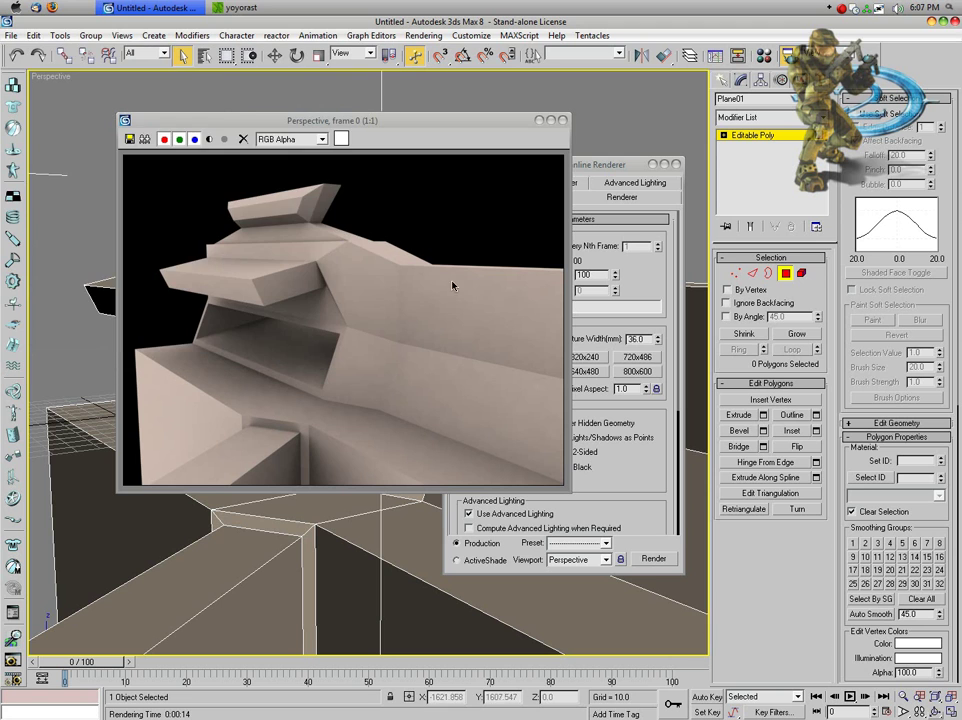
left_click(562, 120)
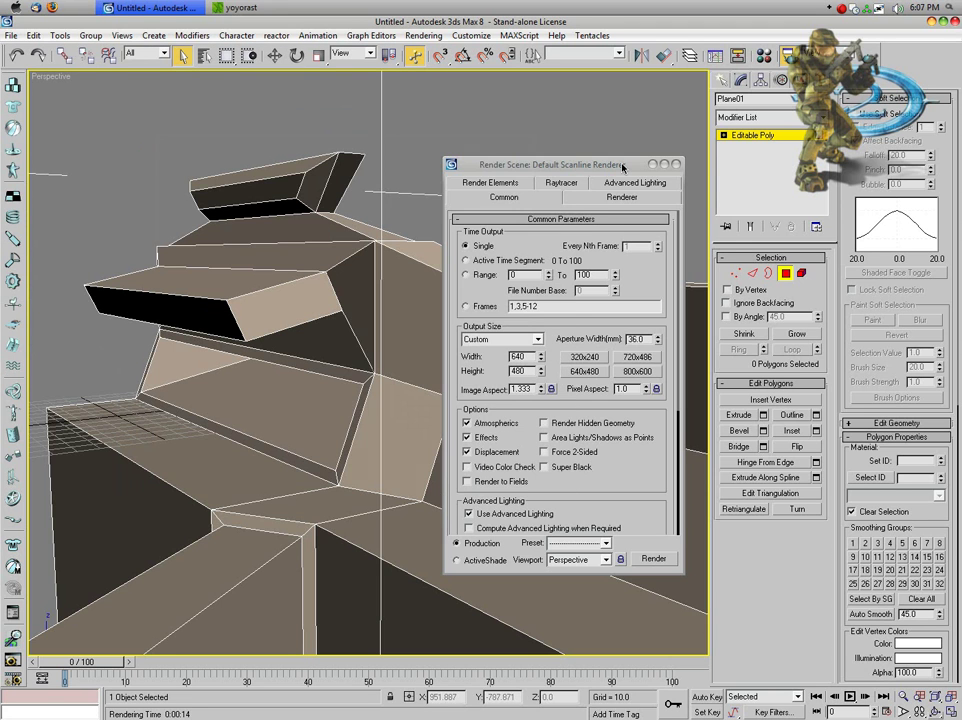
Step: Select Plane01 and set its object colour to deep red
left_click(675, 164)
key("h")
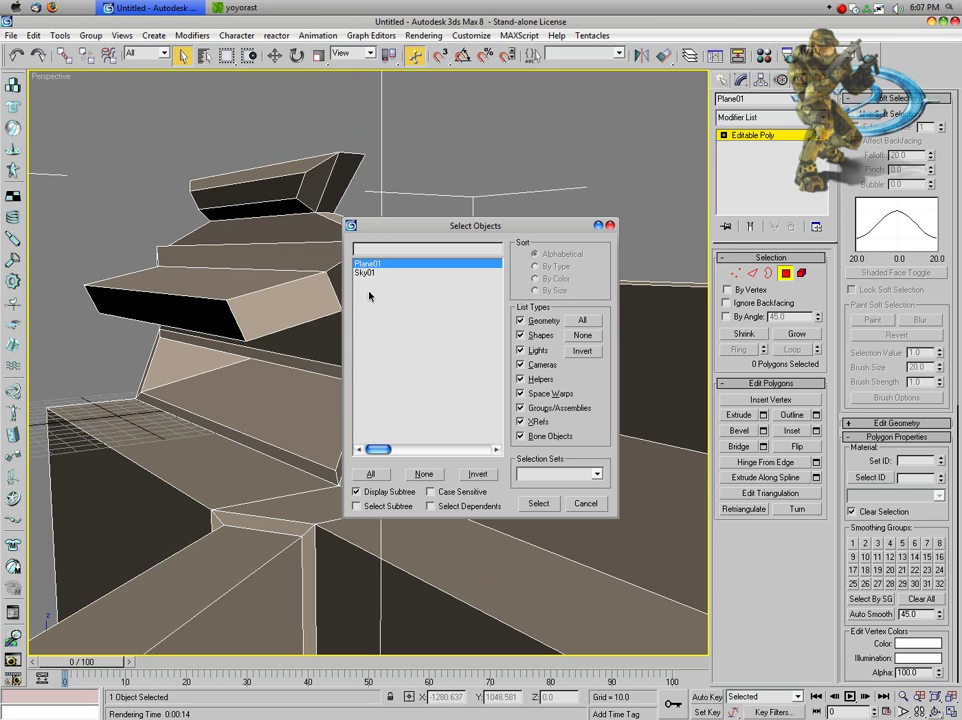
double_click(365, 272)
left_click(505, 256)
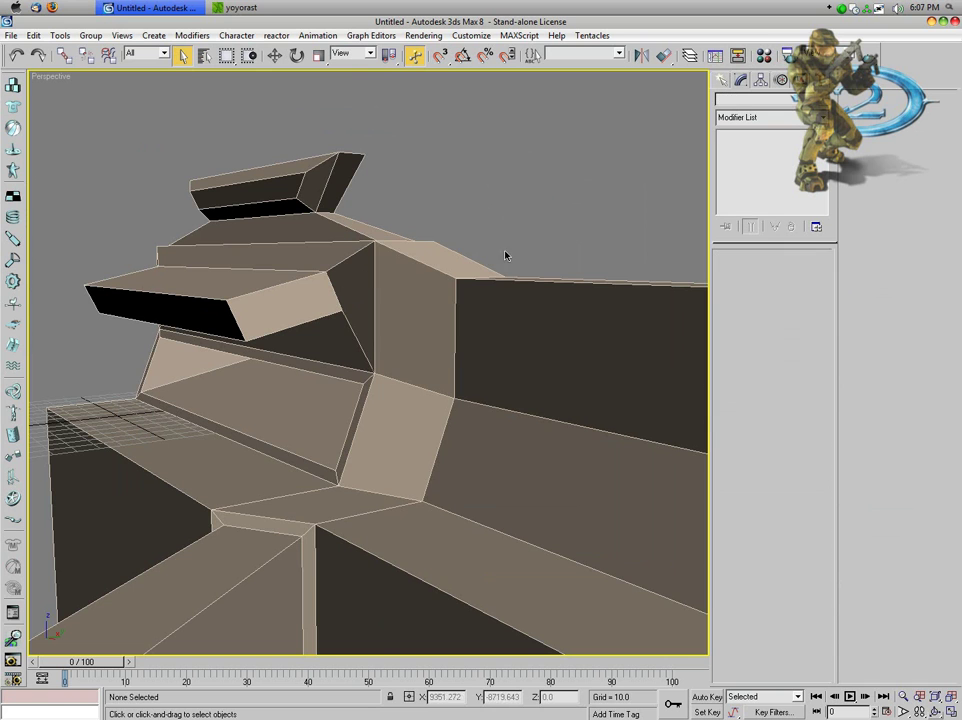
left_click(522, 178)
left_click(821, 99)
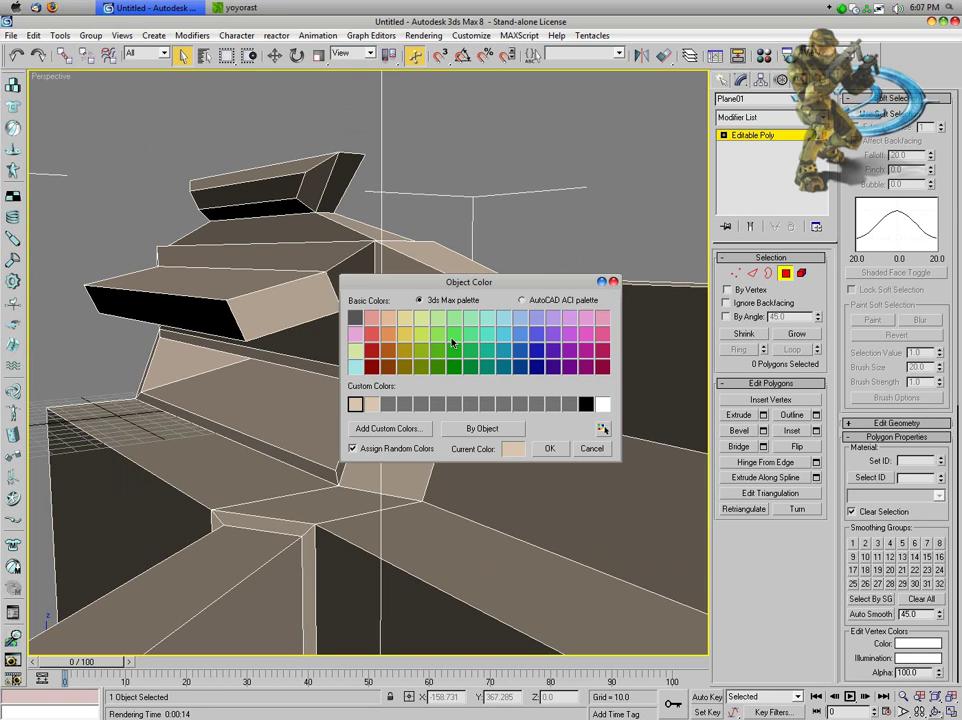
left_click(369, 349)
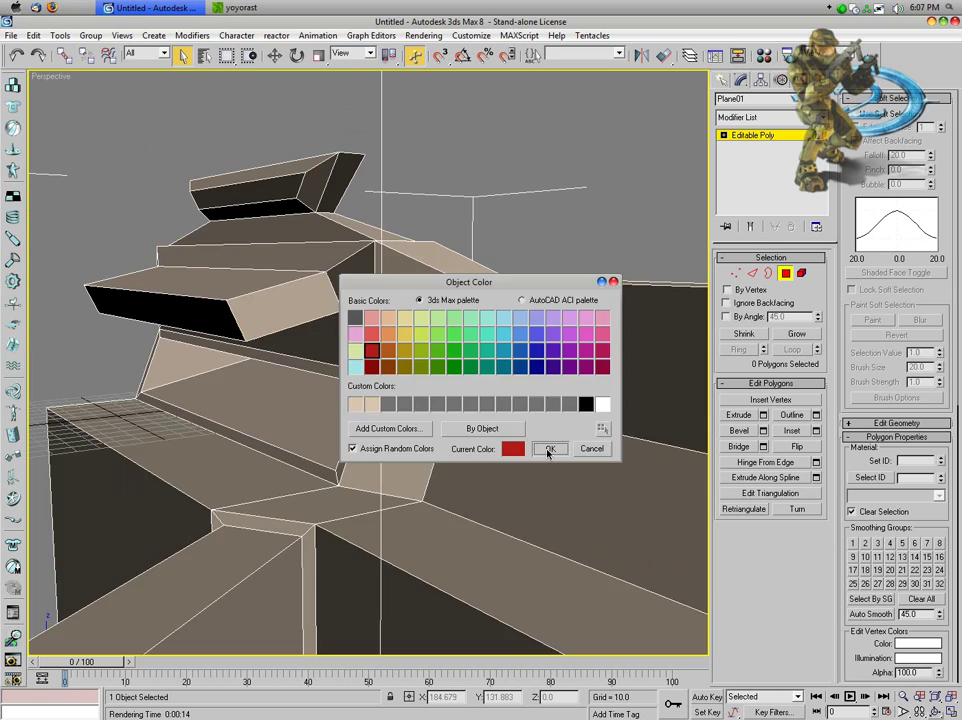
left_click(549, 448)
Step: Render the red model's perspective view
left_click(423, 35)
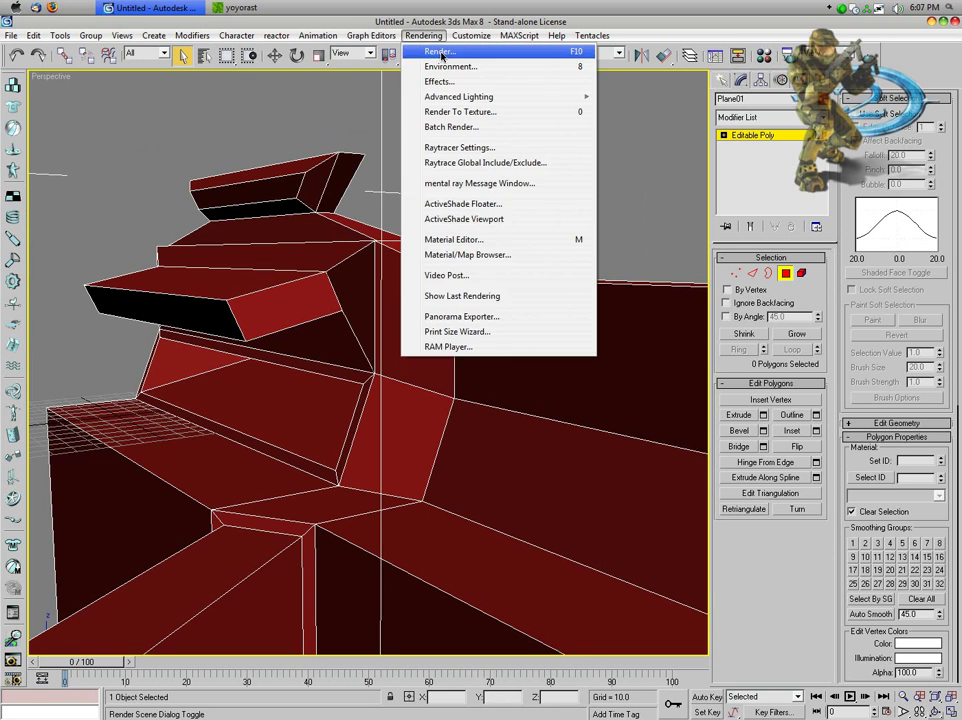
left_click(435, 57)
left_click(653, 558)
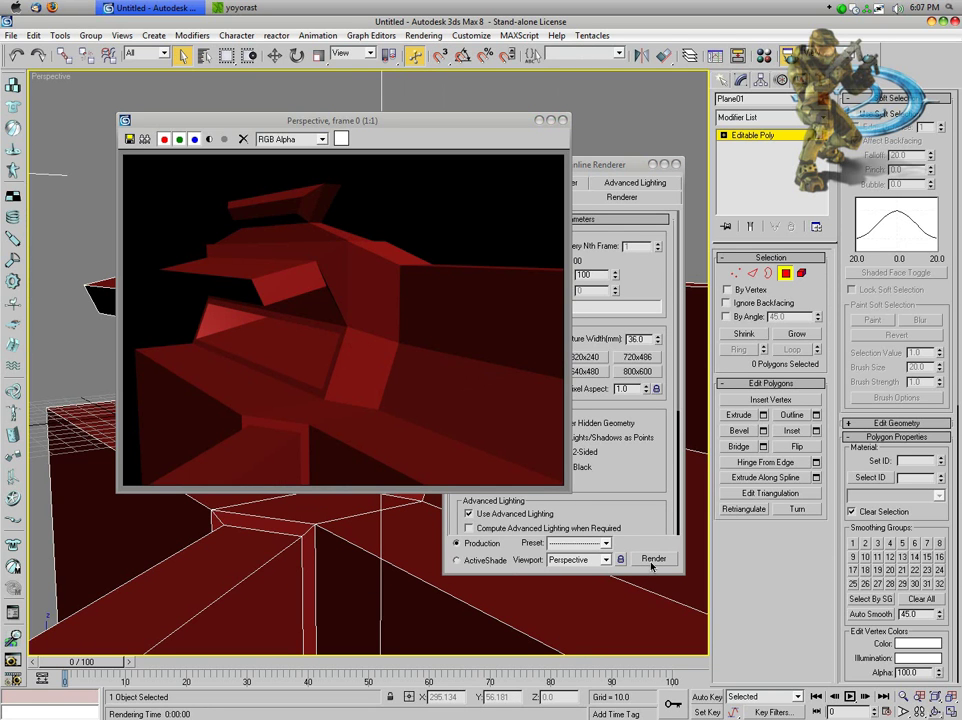
Step: Save the render to the Desktop as render2.png and close both render windows
left_click(129, 139)
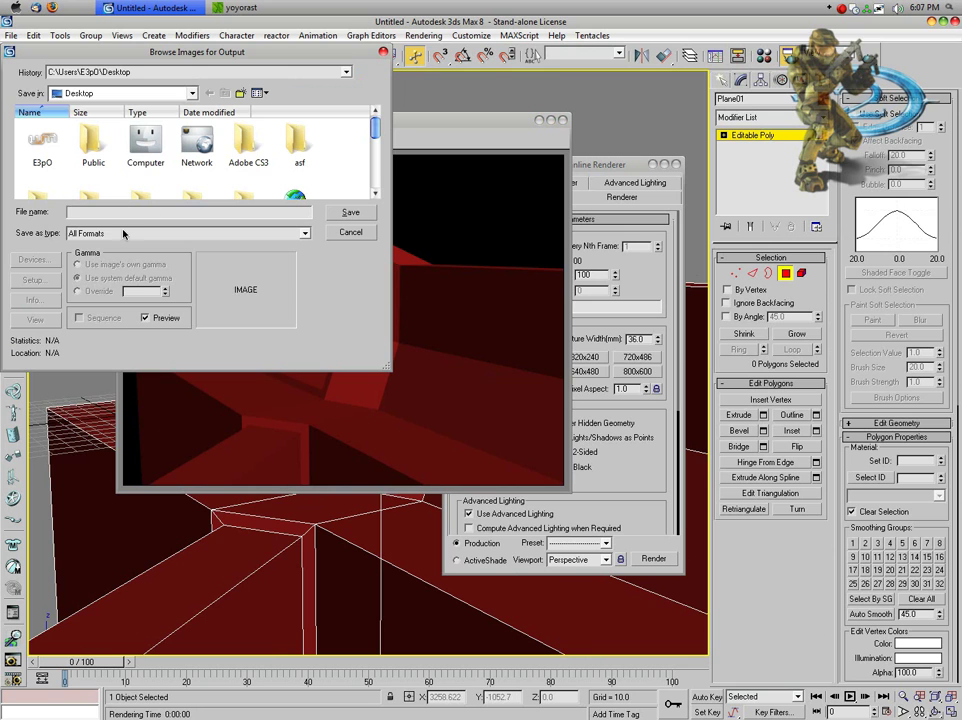
type("render2.pn")
type("g")
key("Return")
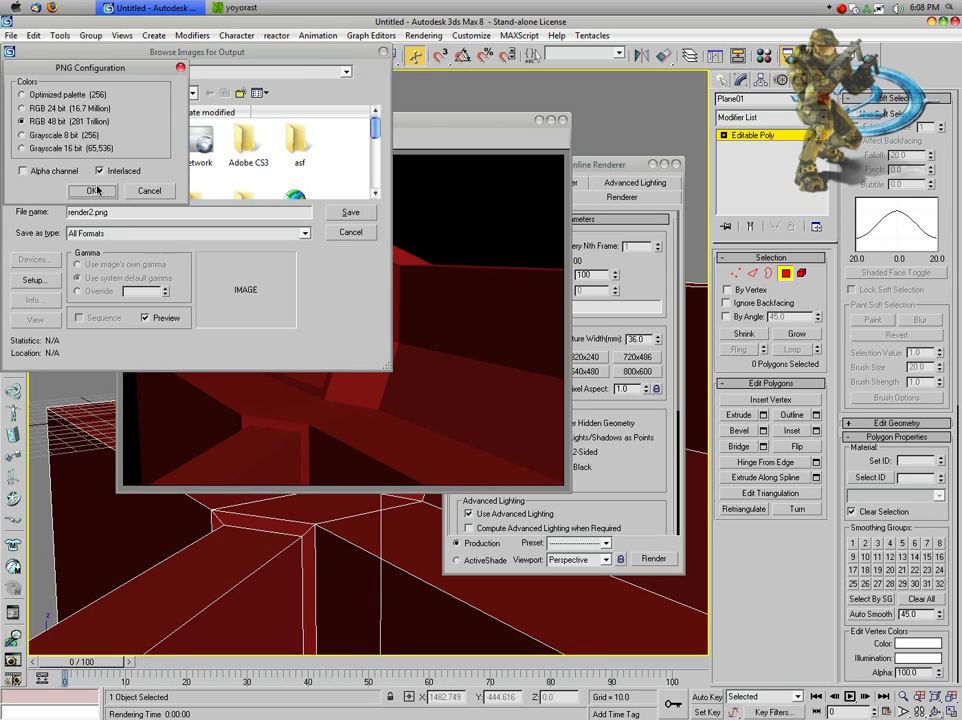
left_click(95, 190)
left_click(563, 120)
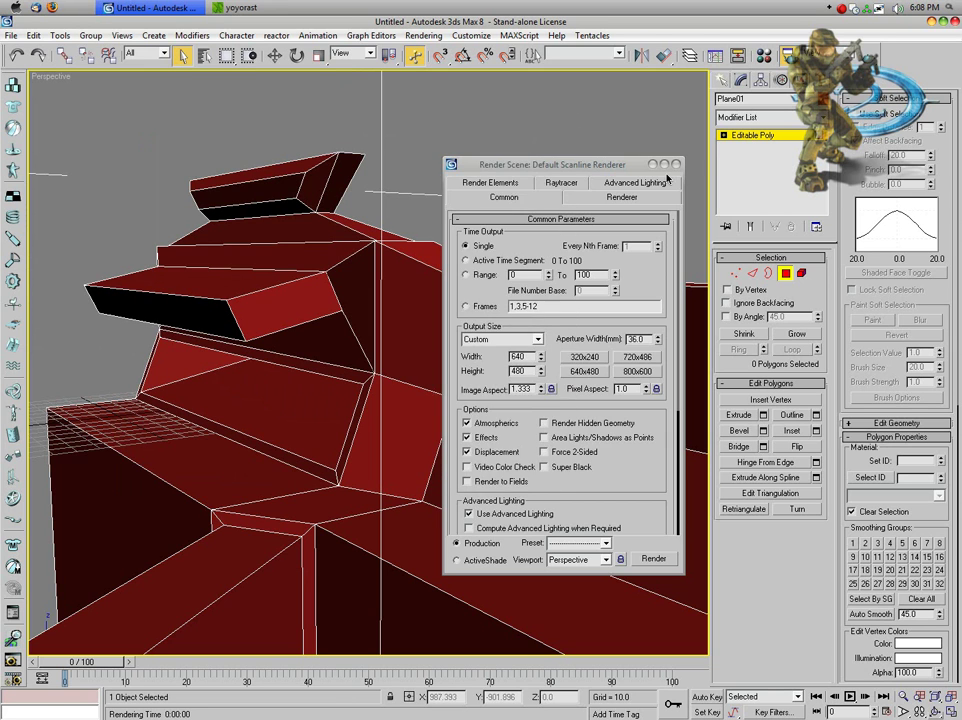
left_click(675, 163)
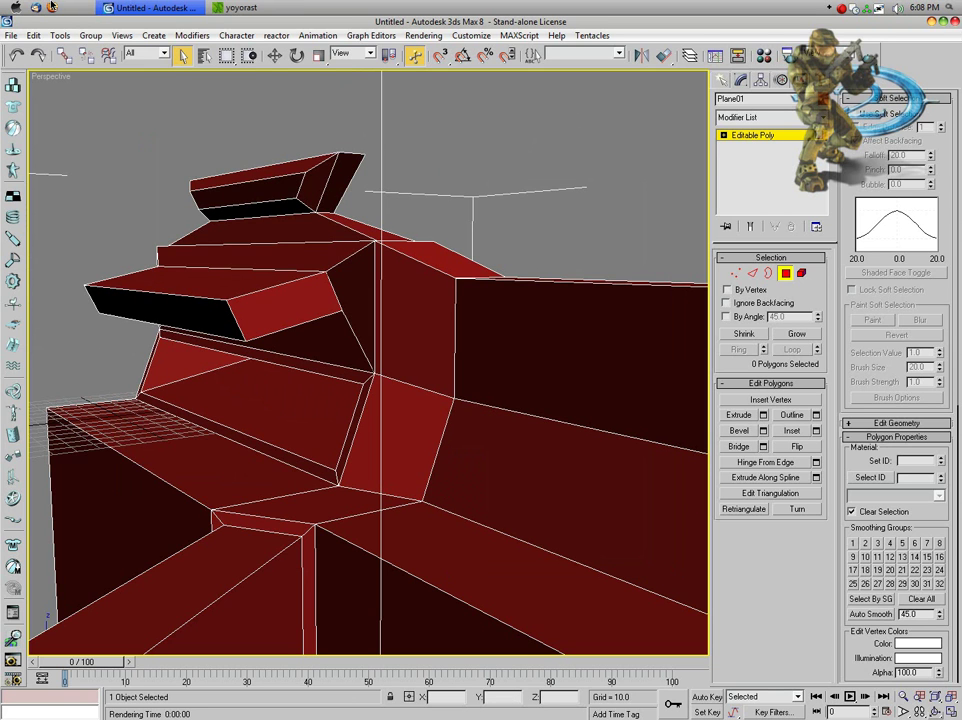
Step: Browse from the user folder into the Desktop folder in Windows Explorer
left_click(9, 7)
left_click(175, 74)
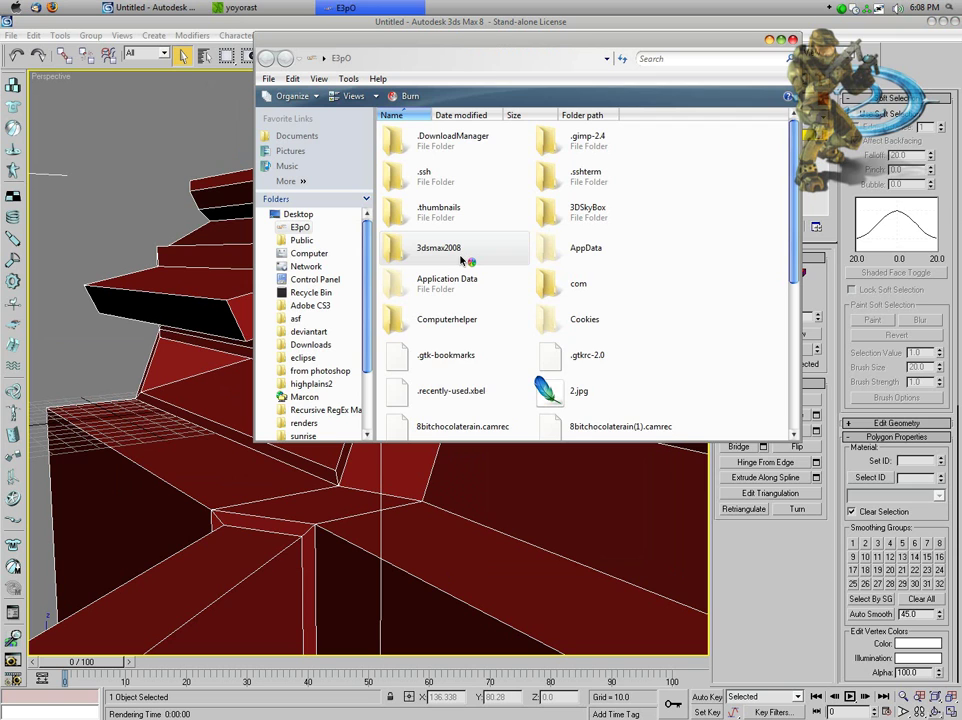
left_click(521, 348)
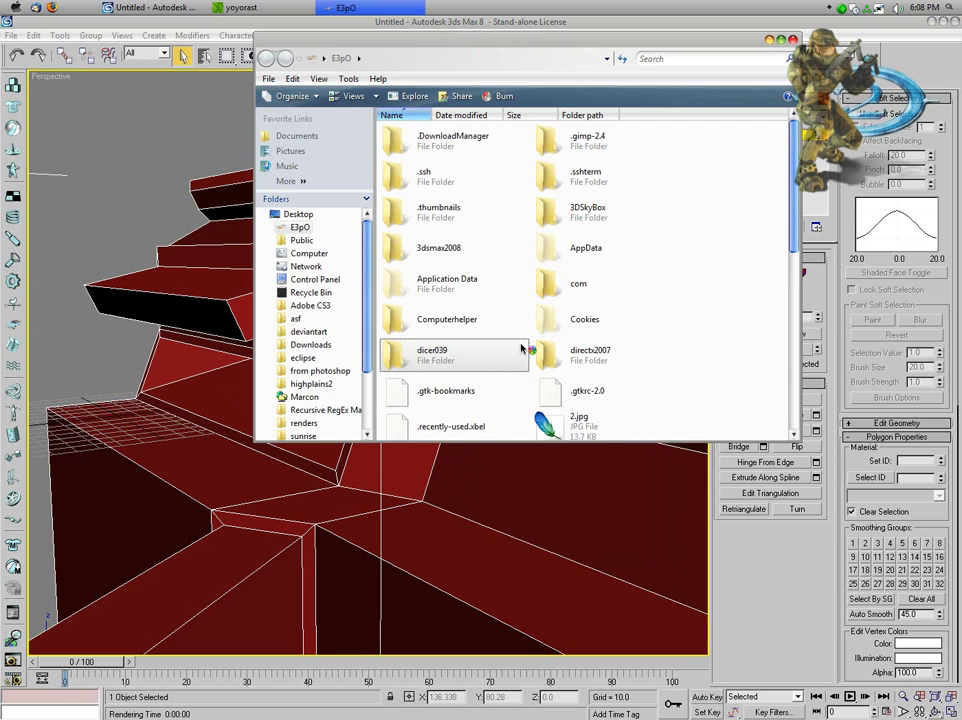
scroll(591, 222, "down", 3)
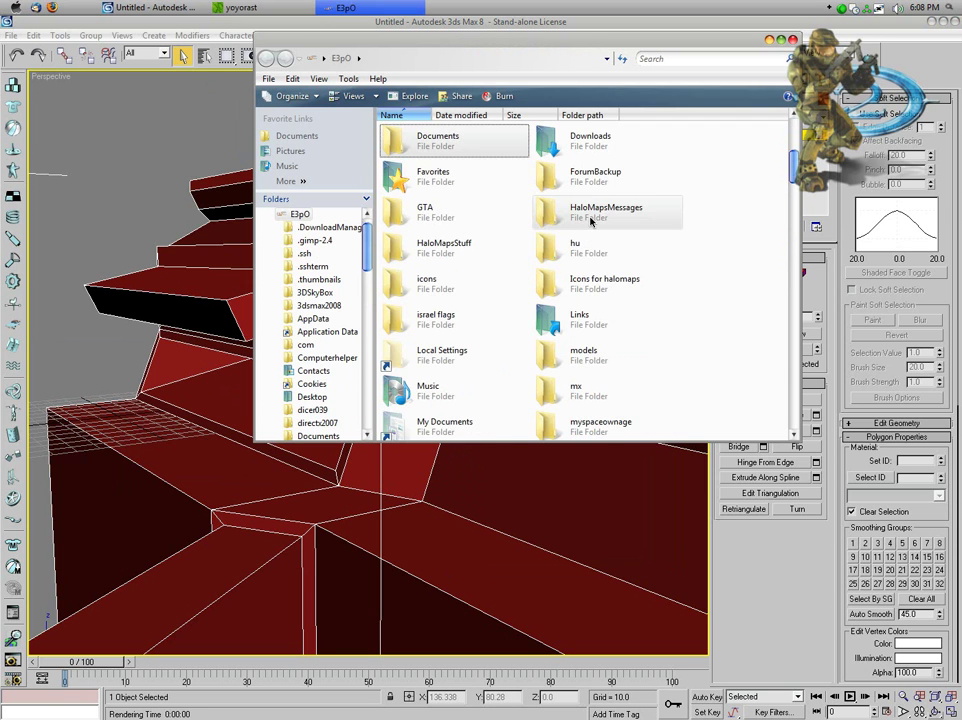
scroll(591, 222, "up", 3)
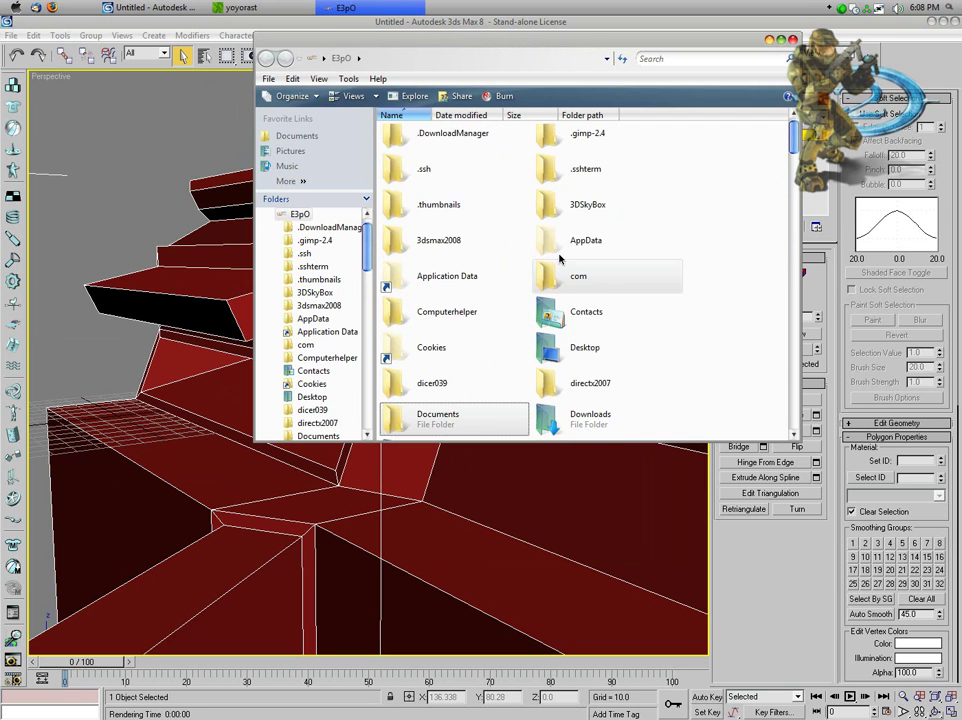
double_click(567, 352)
Step: Try opening render1.png in Paint, dismiss the error, then open it in the photo viewer
scroll(565, 315, "down", 5)
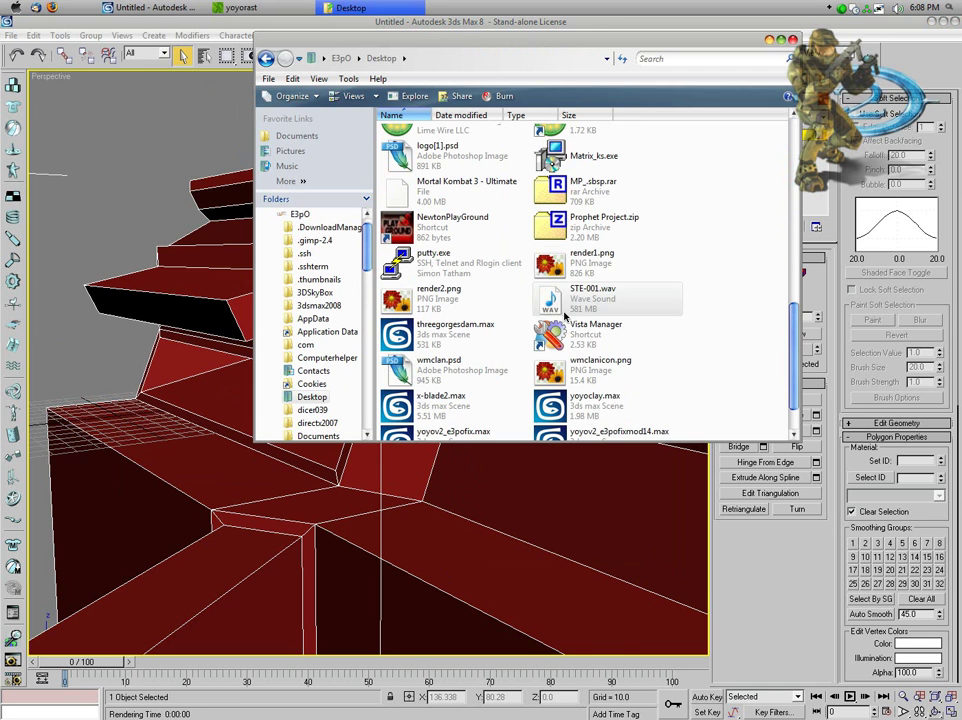
right_click(577, 259)
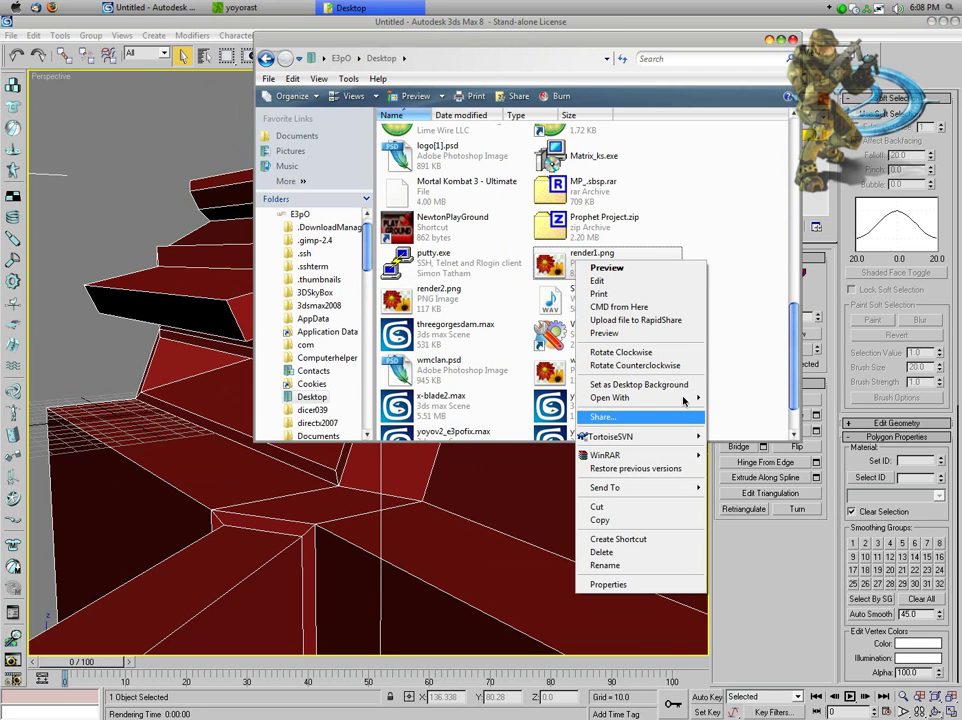
mouse_move(676, 400)
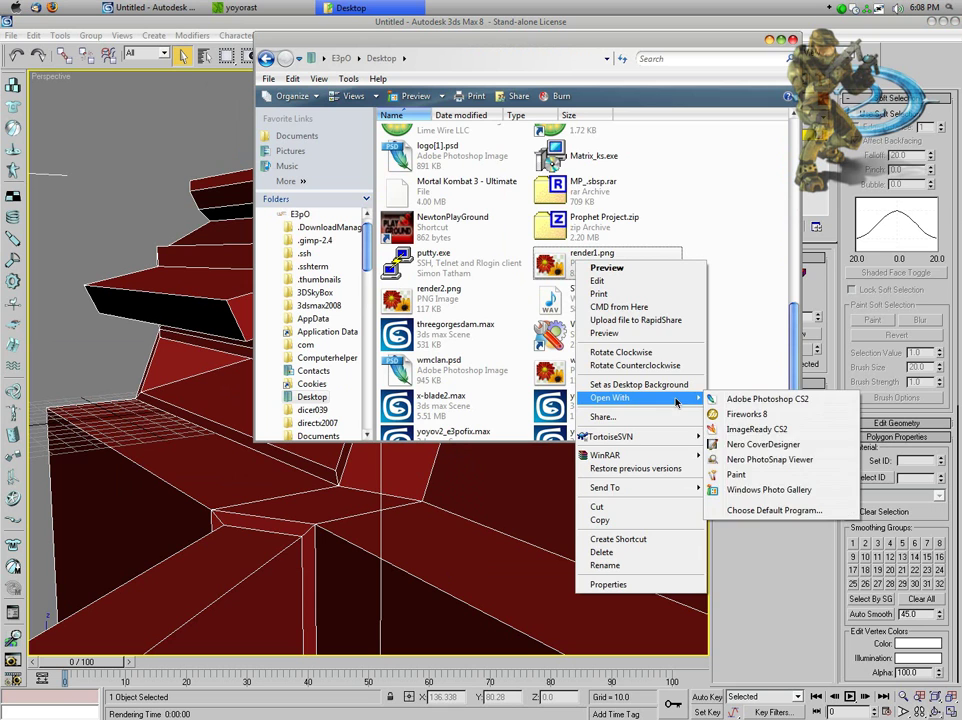
left_click(760, 477)
right_click(442, 305)
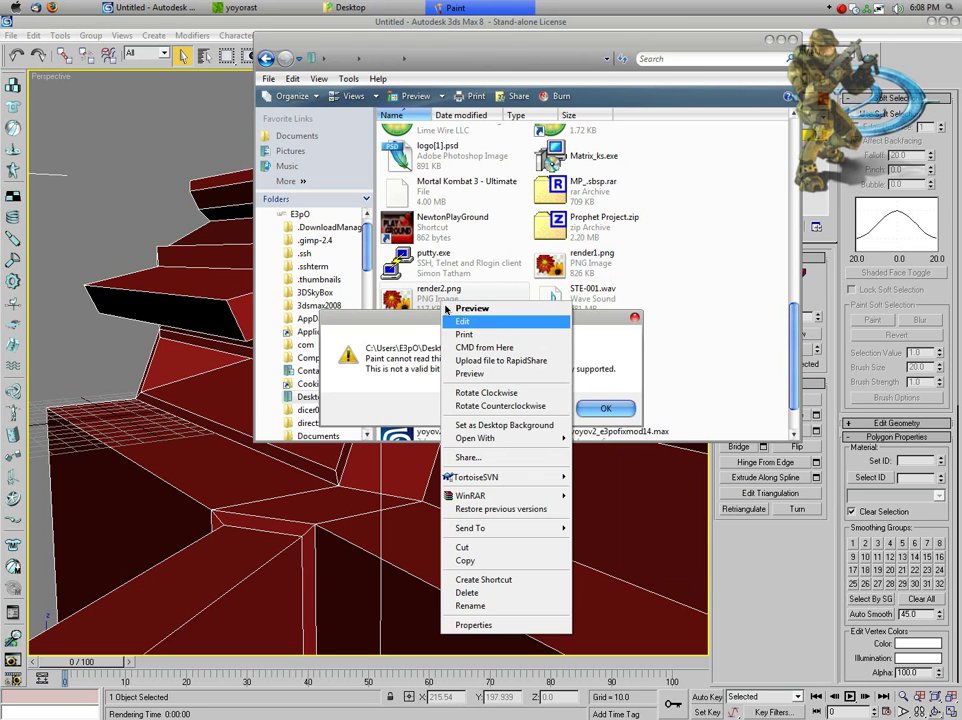
left_click(604, 408)
key("Escape")
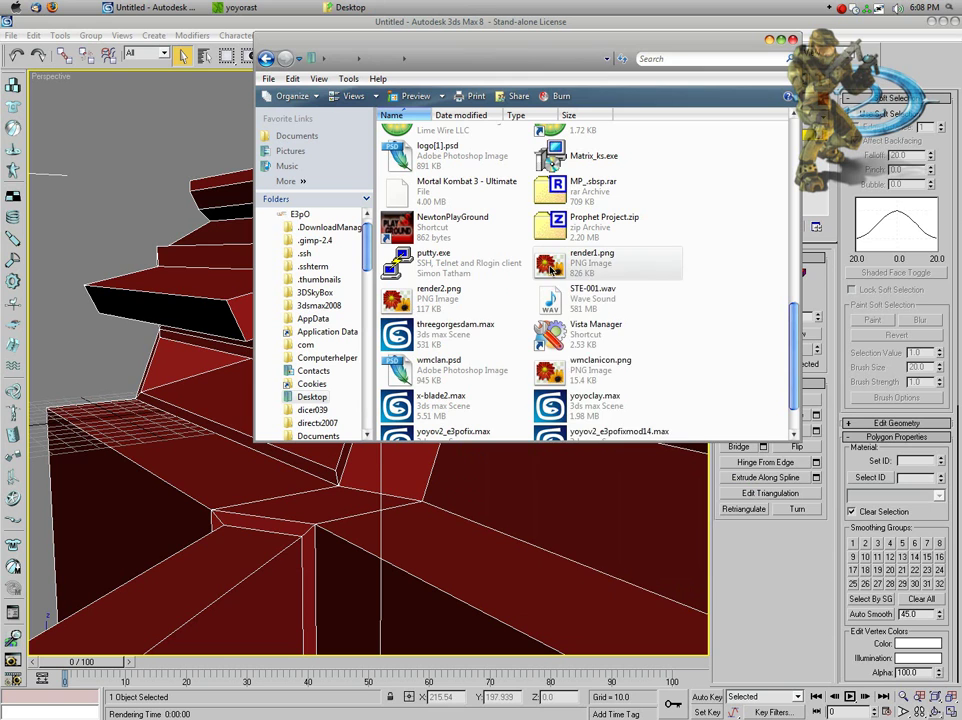
right_click(556, 258)
key("Escape")
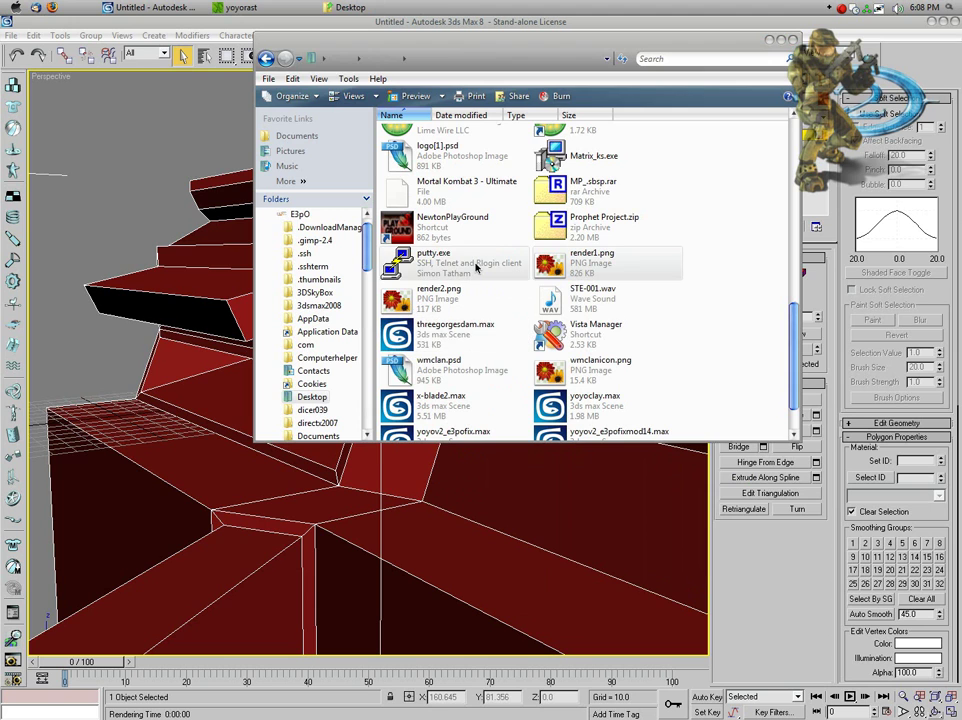
double_click(555, 263)
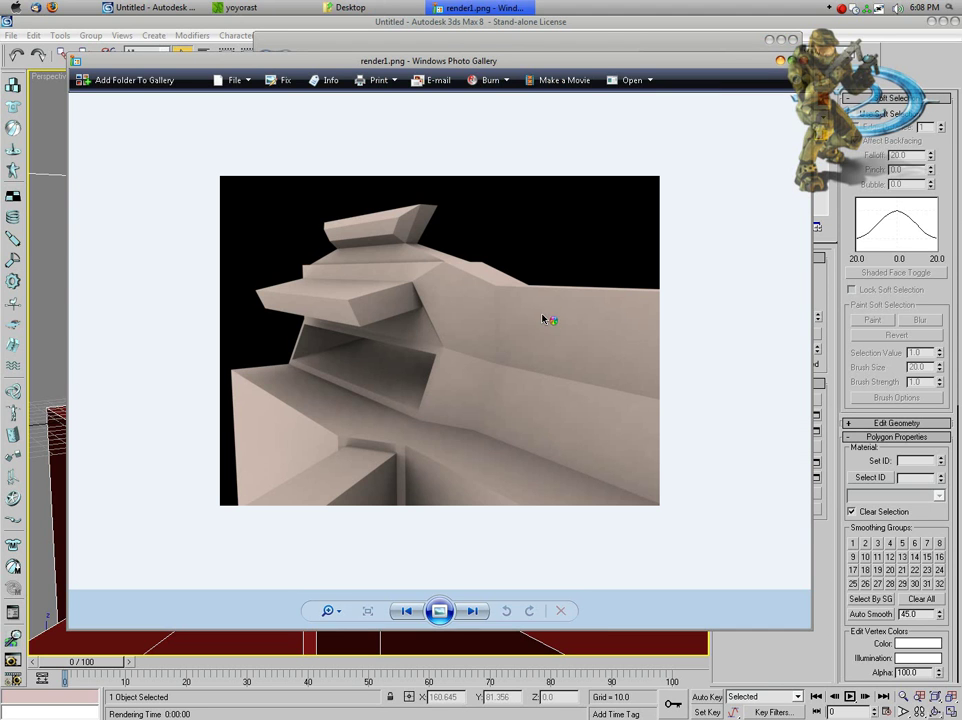
Step: Flip back and forth between the clay render1.png and the red render2.png
left_click(470, 613)
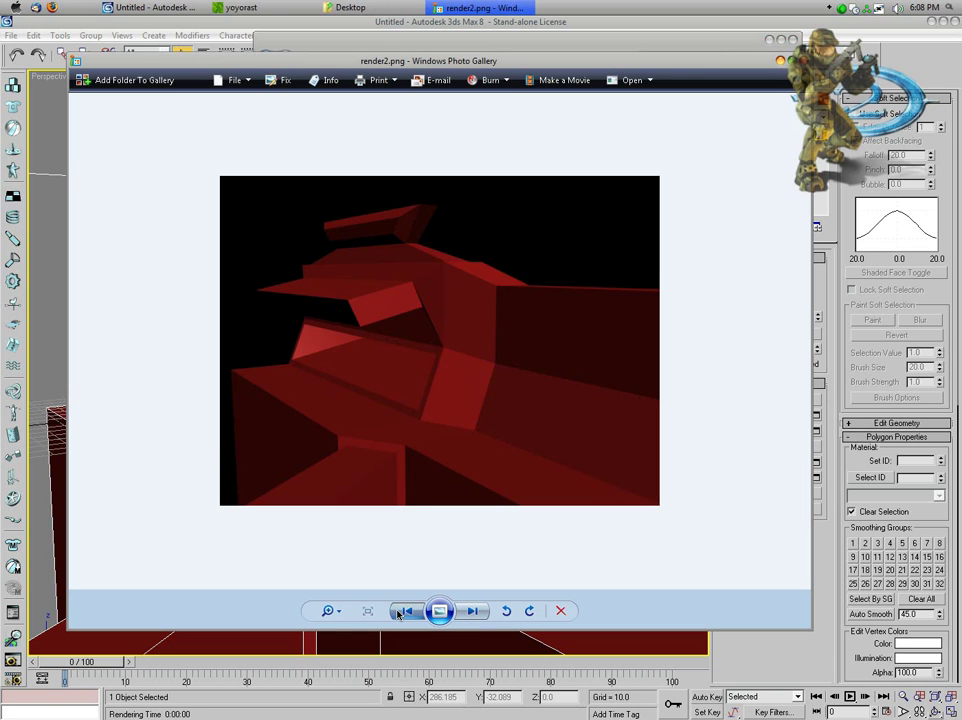
left_click(408, 612)
left_click(472, 612)
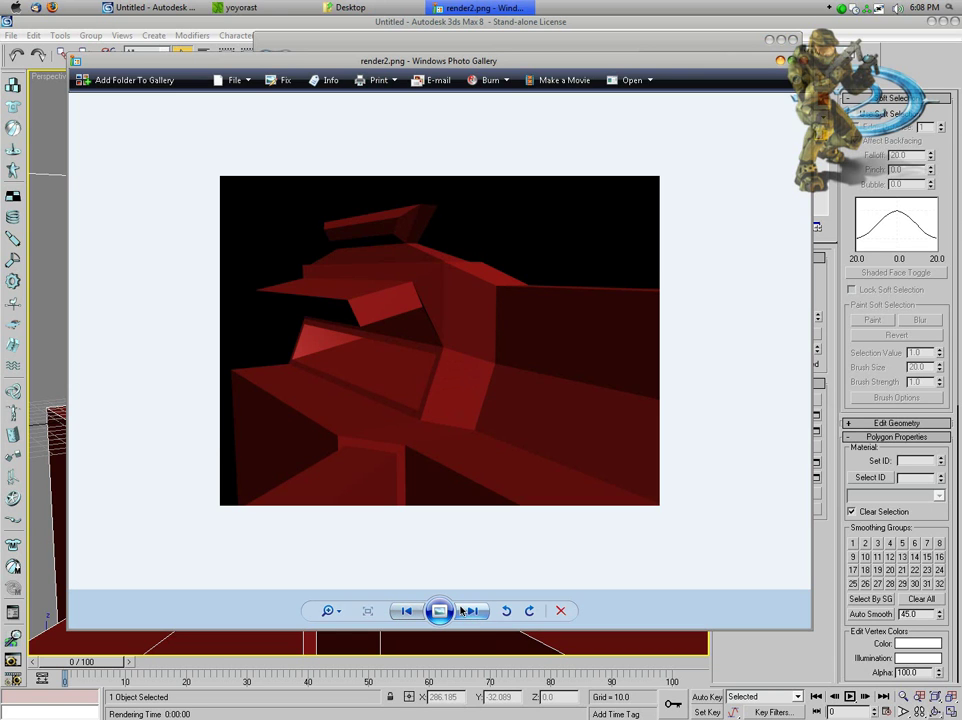
left_click(404, 613)
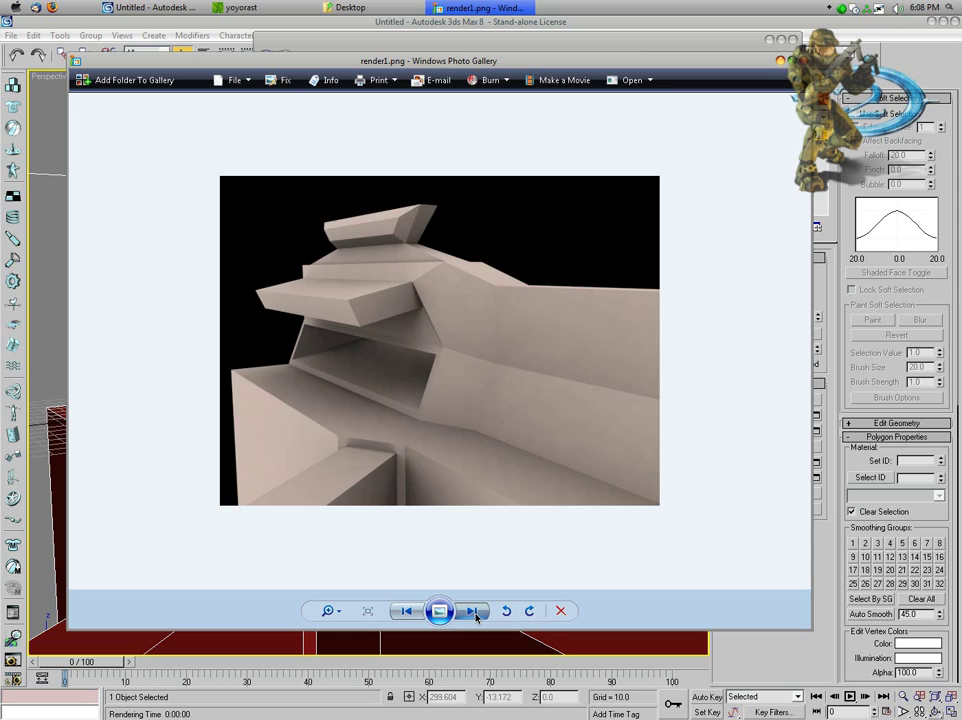
left_click(474, 613)
left_click(405, 613)
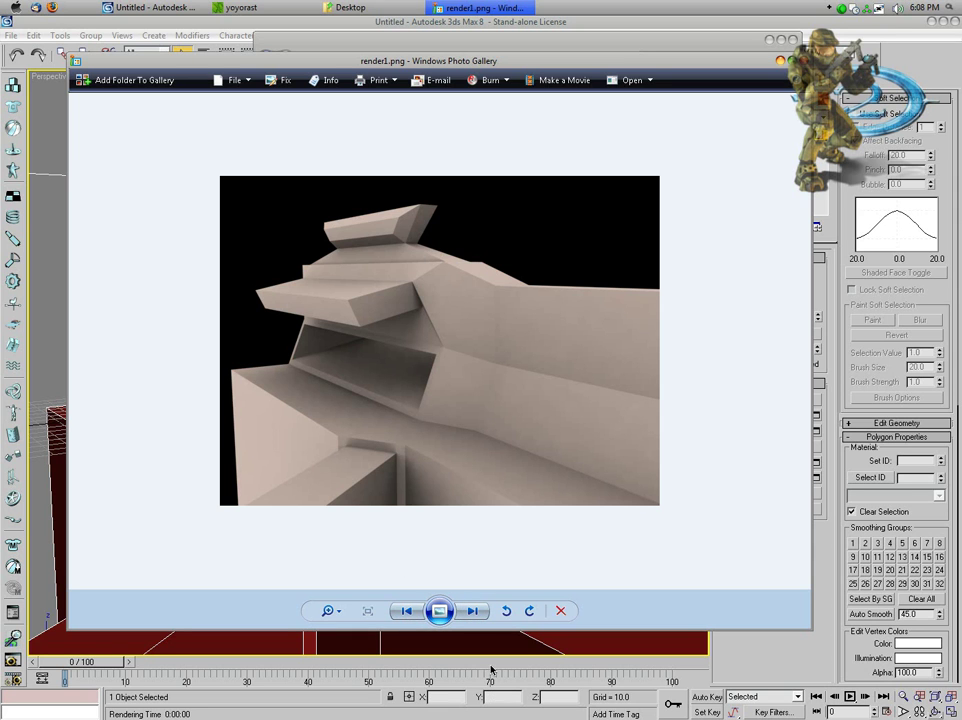
scroll(390, 256, "down", 1)
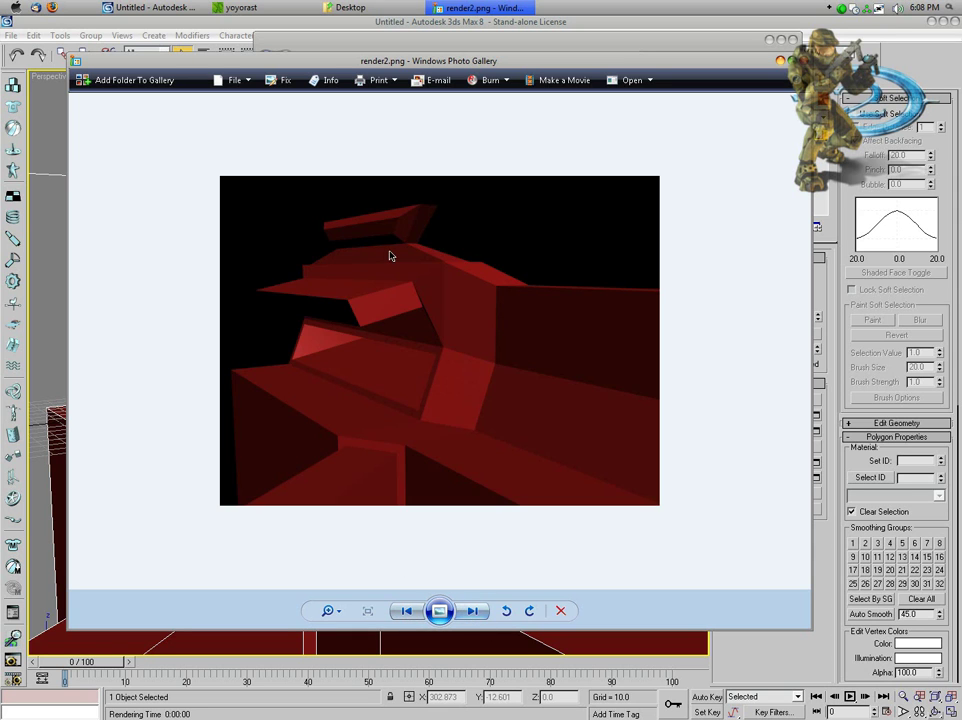
left_click(416, 613)
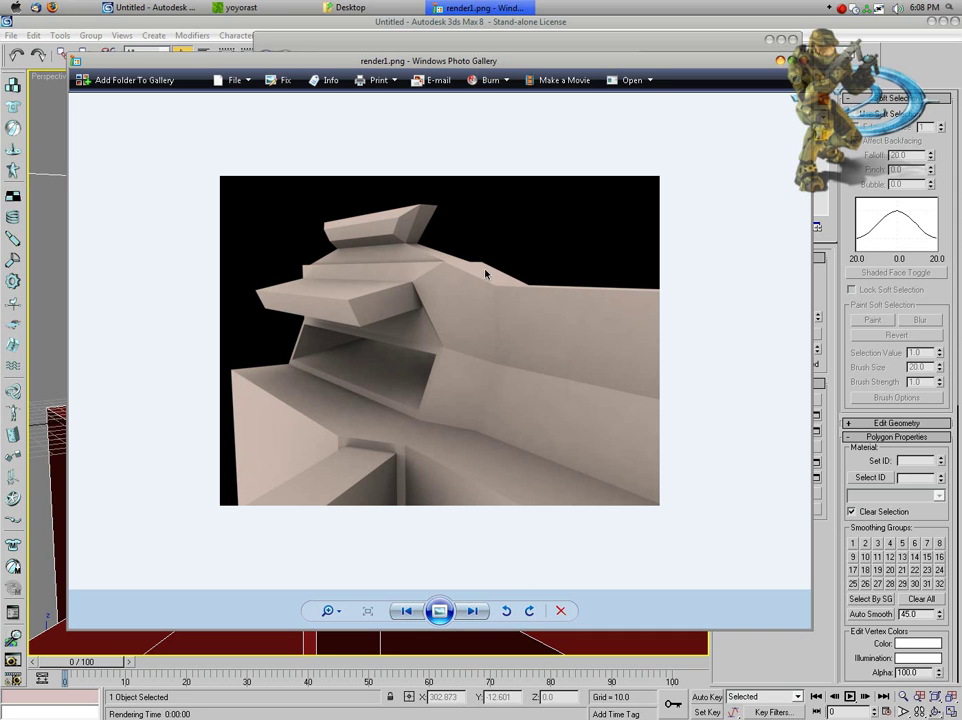
Step: Show the red render2.png once more, then close Windows Photo Gallery
right_click(352, 229)
left_click(395, 253)
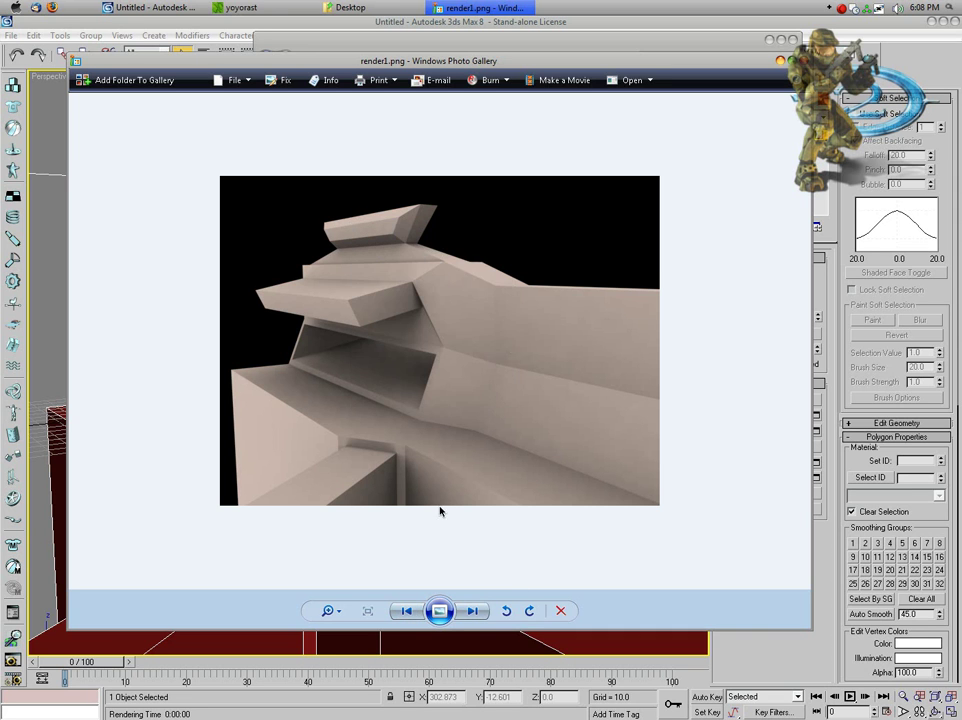
left_click(475, 613)
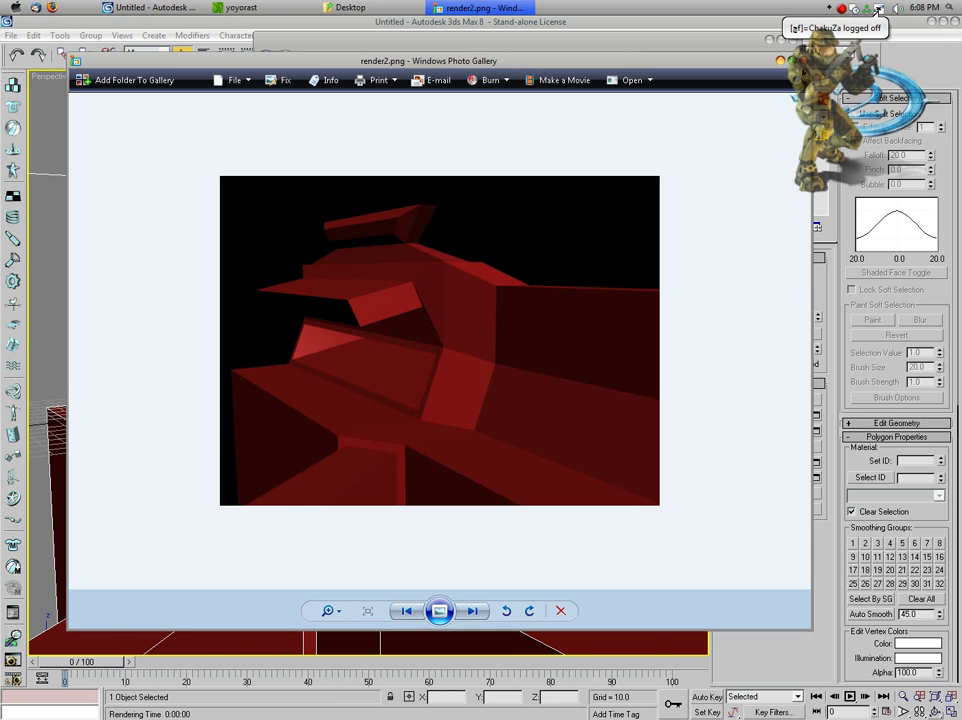
key("alt+F4")
key("alt+F4")
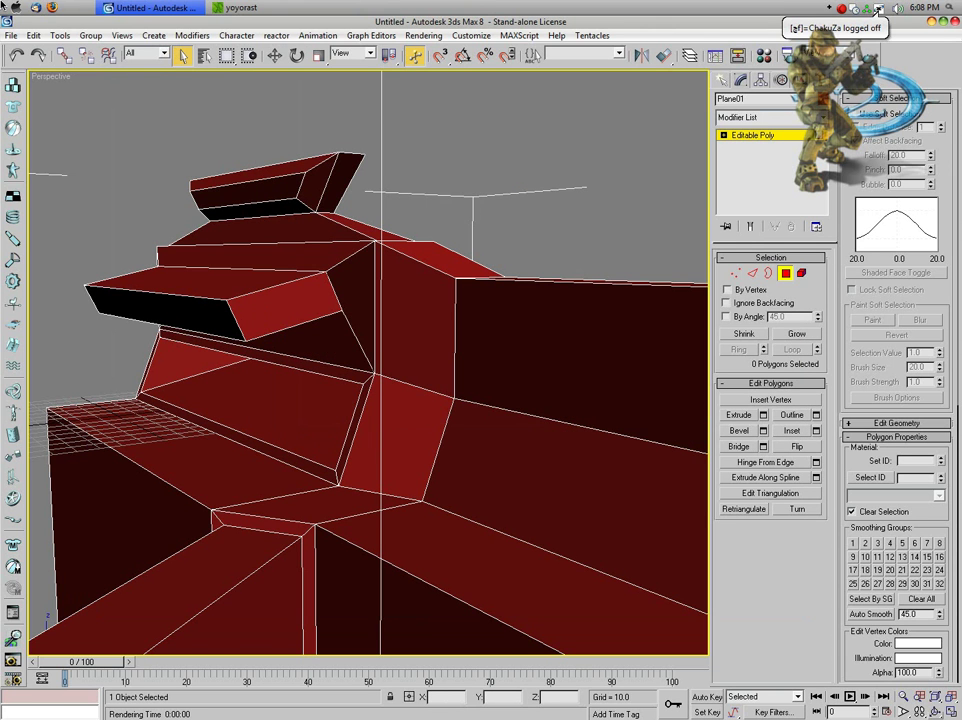
Step: Launch Firefox and go to photobucket.com
left_click(52, 8)
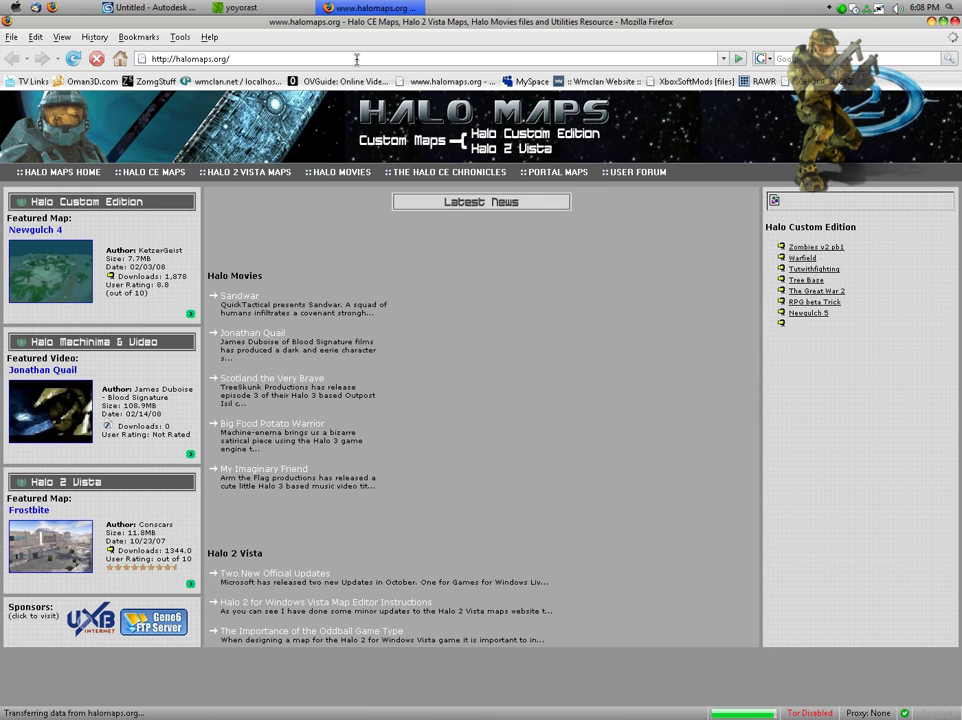
left_click(337, 60)
type("pho")
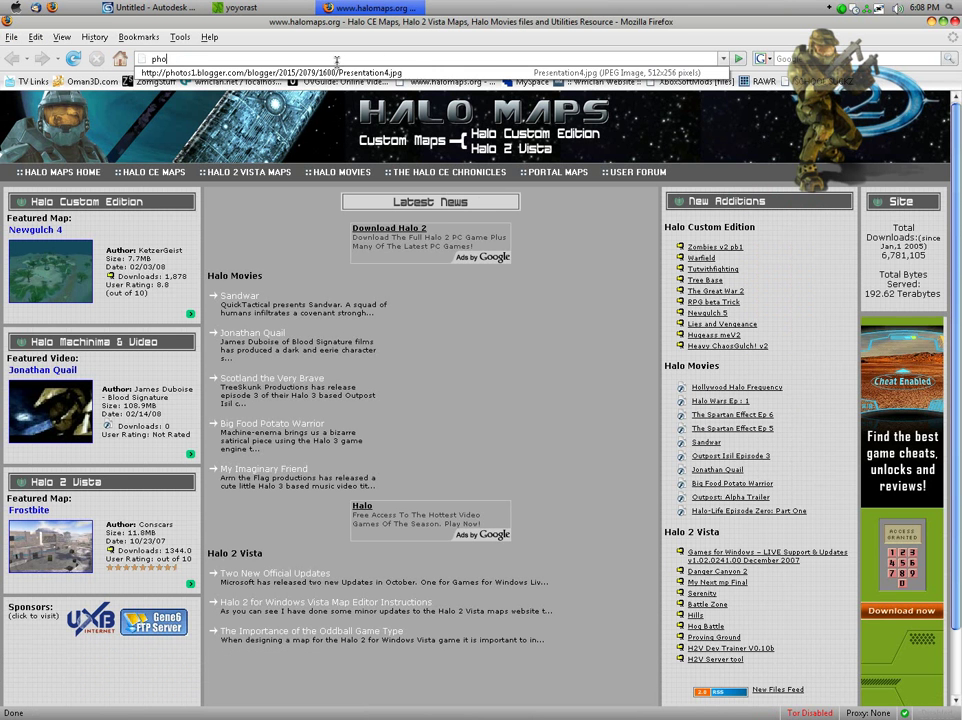
type("tobucke")
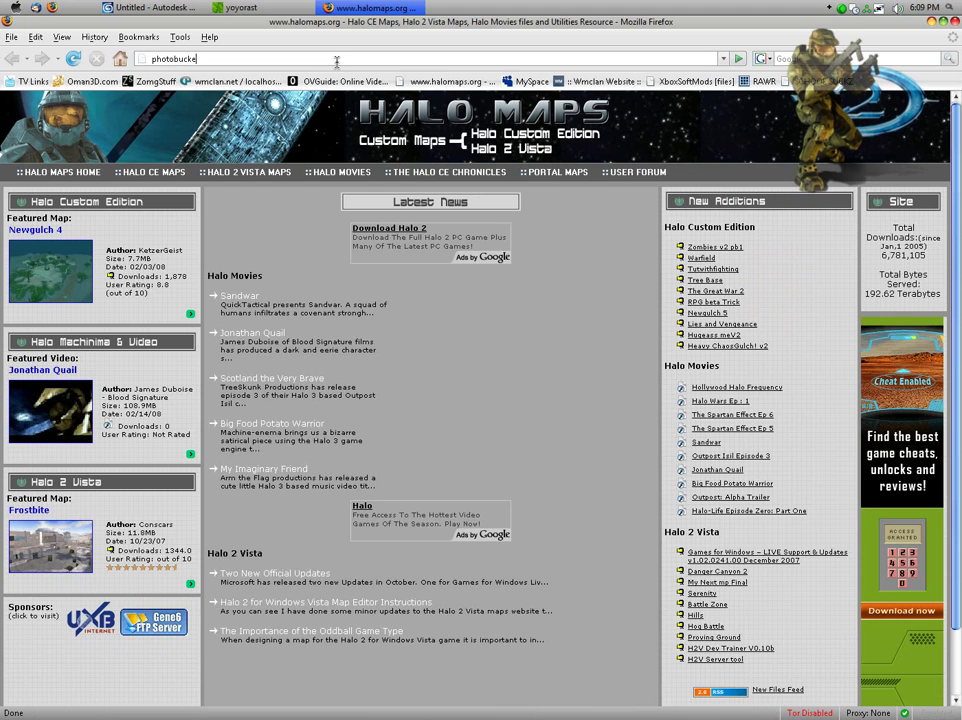
type("t.com")
key("Return")
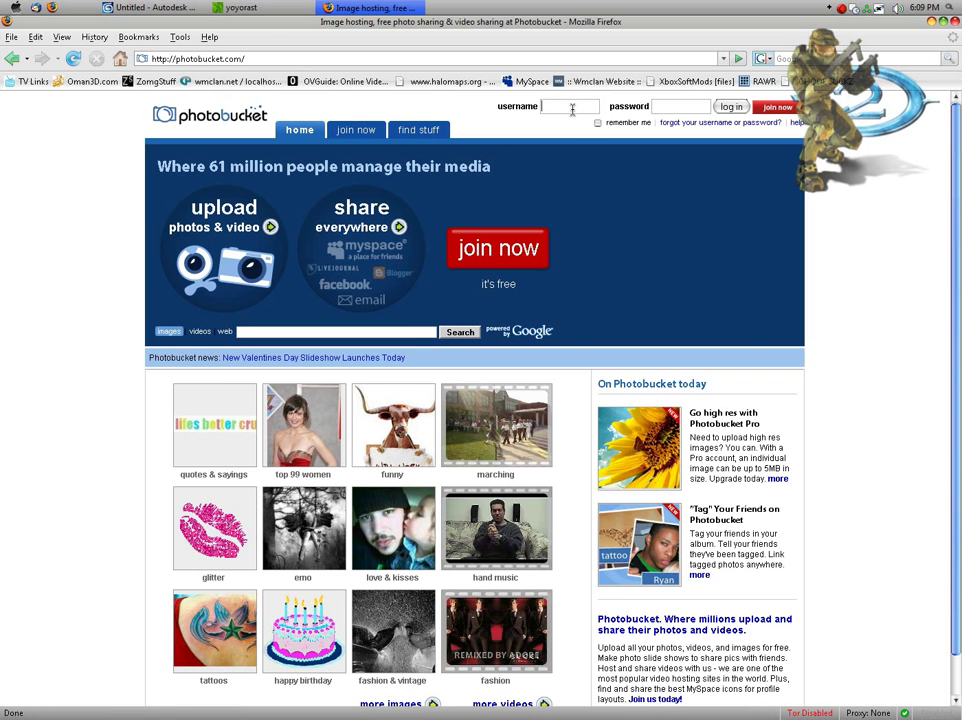
Step: Log in with the account username and password
left_click(572, 109)
type("sinned1337")
key("Tab")
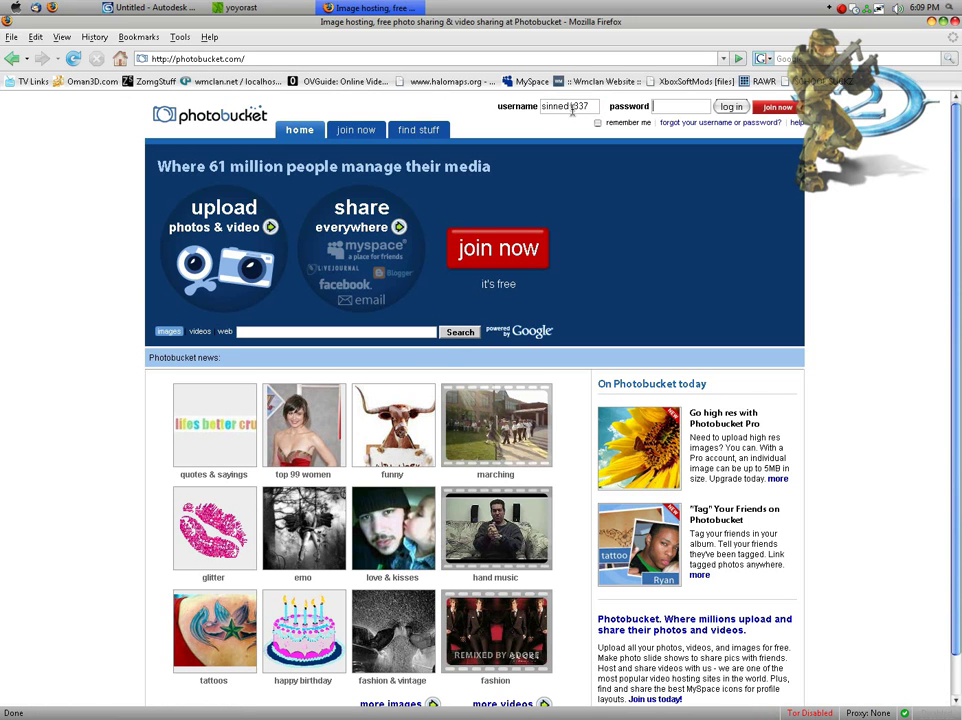
type("********")
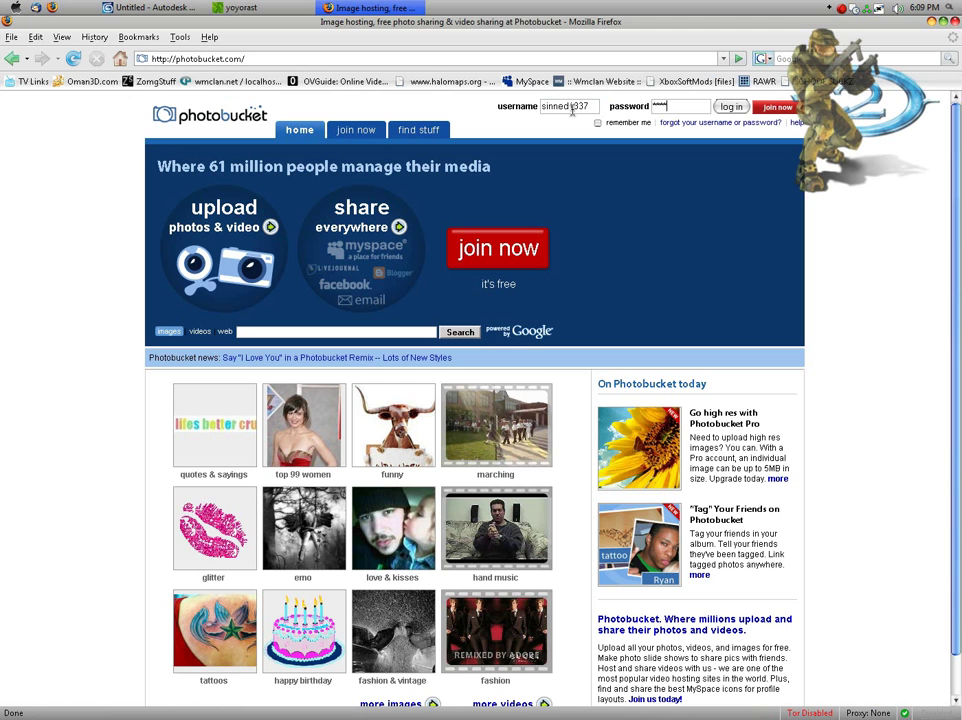
key("Return")
key("Return")
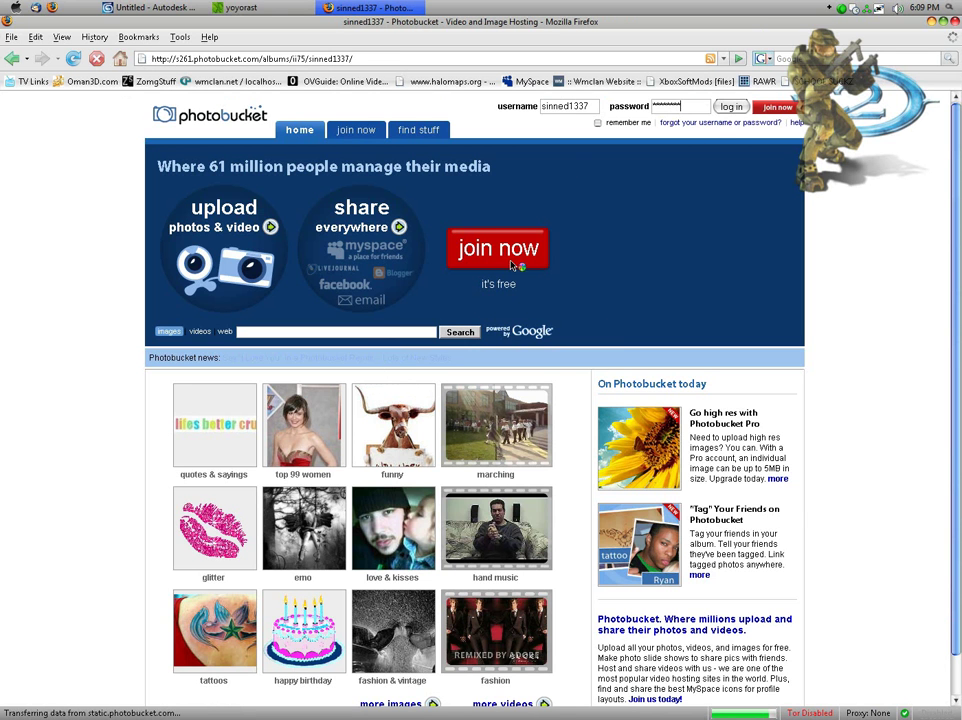
Step: Dismiss the Pro promotion and view the basemodel1.jpg render enlarged
scroll(308, 398, "down", 5)
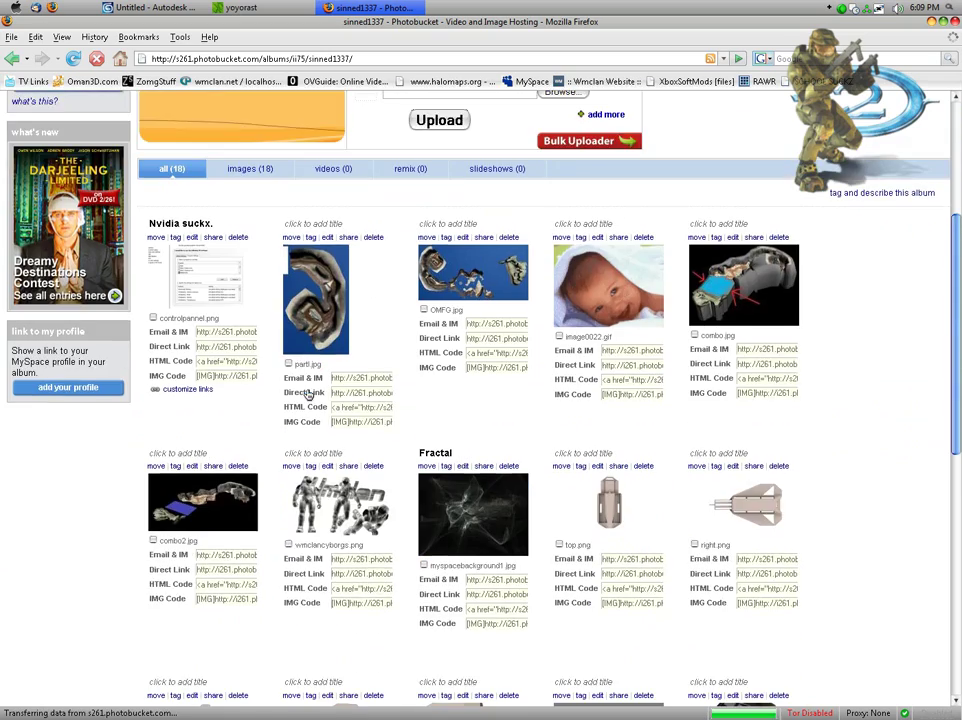
scroll(310, 393, "down", 3)
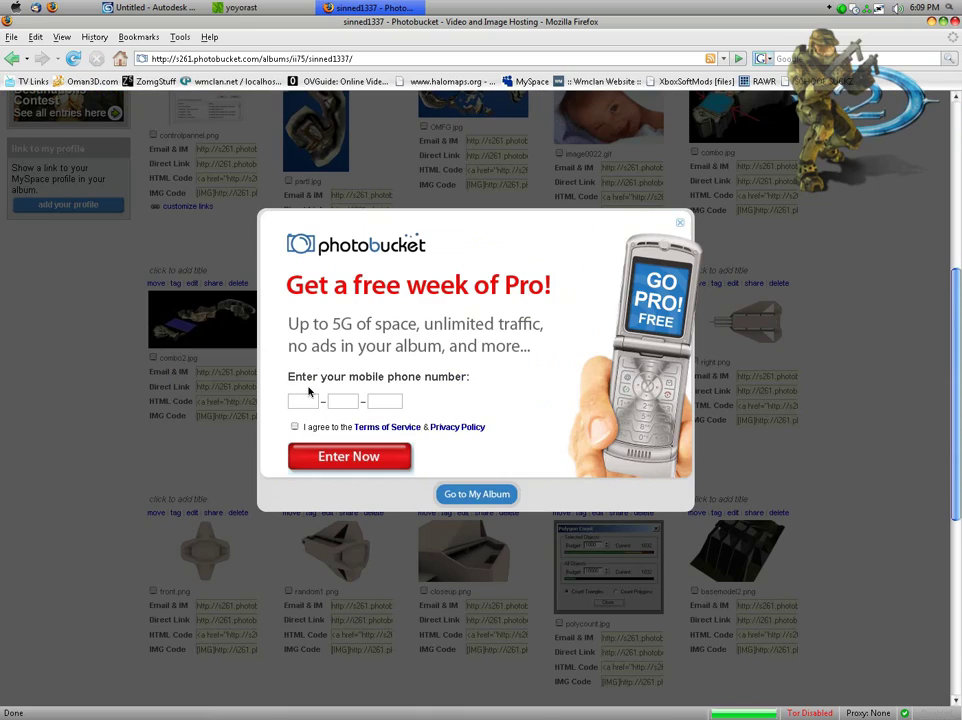
left_click(455, 495)
scroll(670, 537, "down", 6)
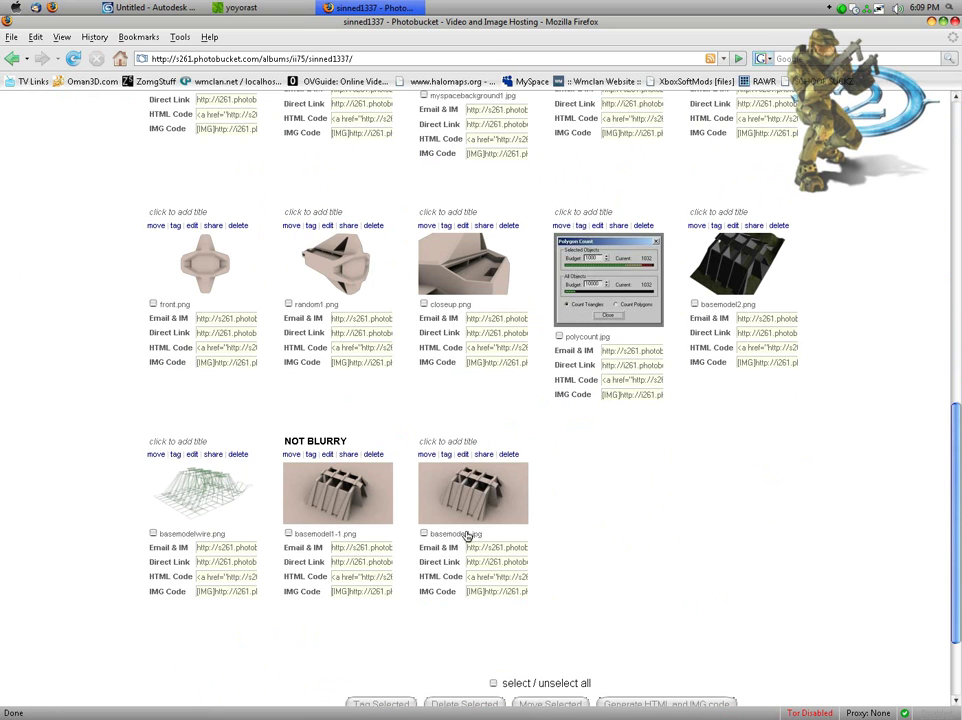
left_click(452, 498)
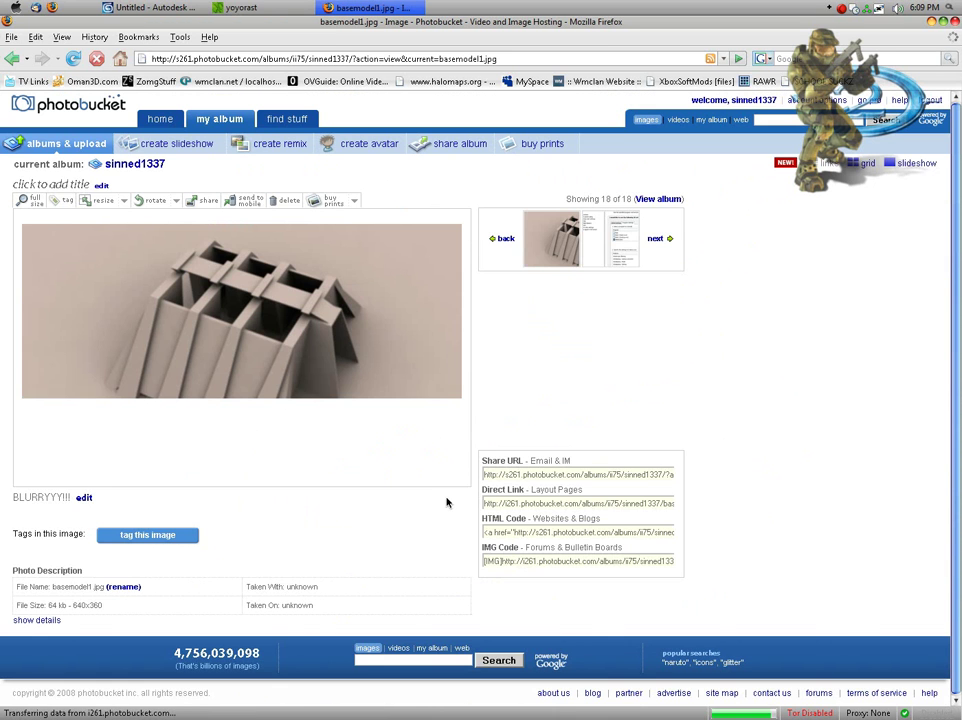
left_click(264, 336)
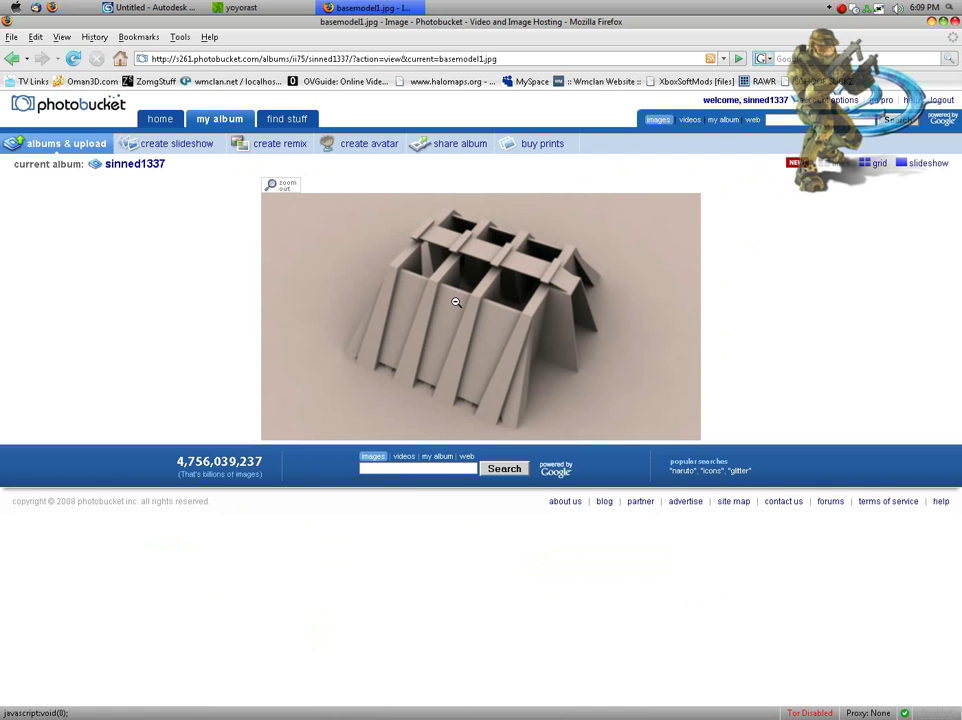
left_click(12, 59)
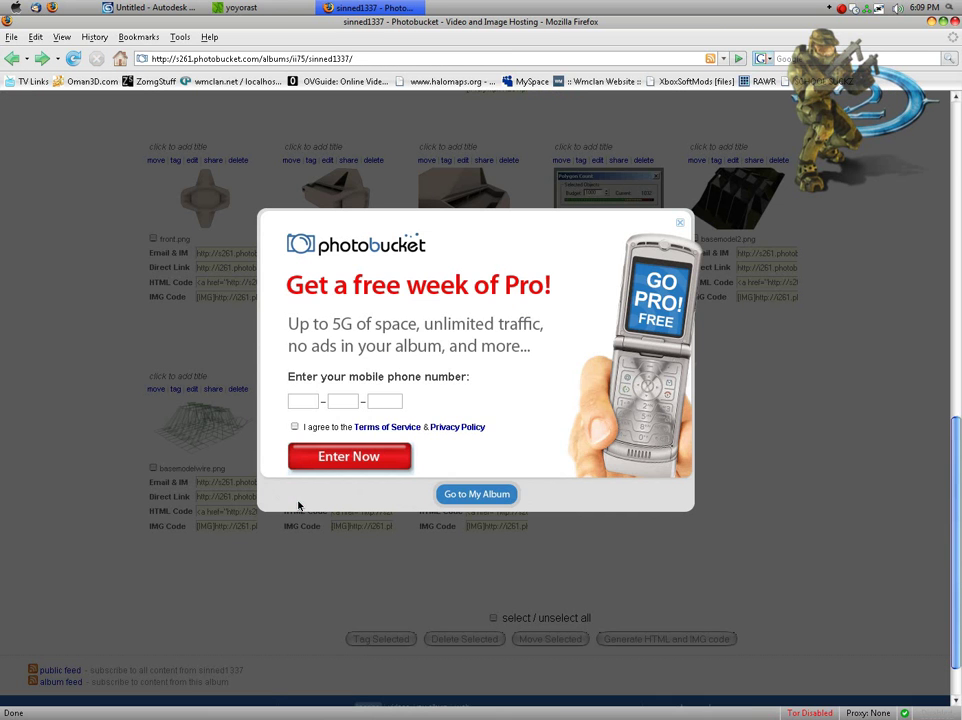
Step: View the NOT BLURRY render enlarged and return to the album page
left_click(458, 494)
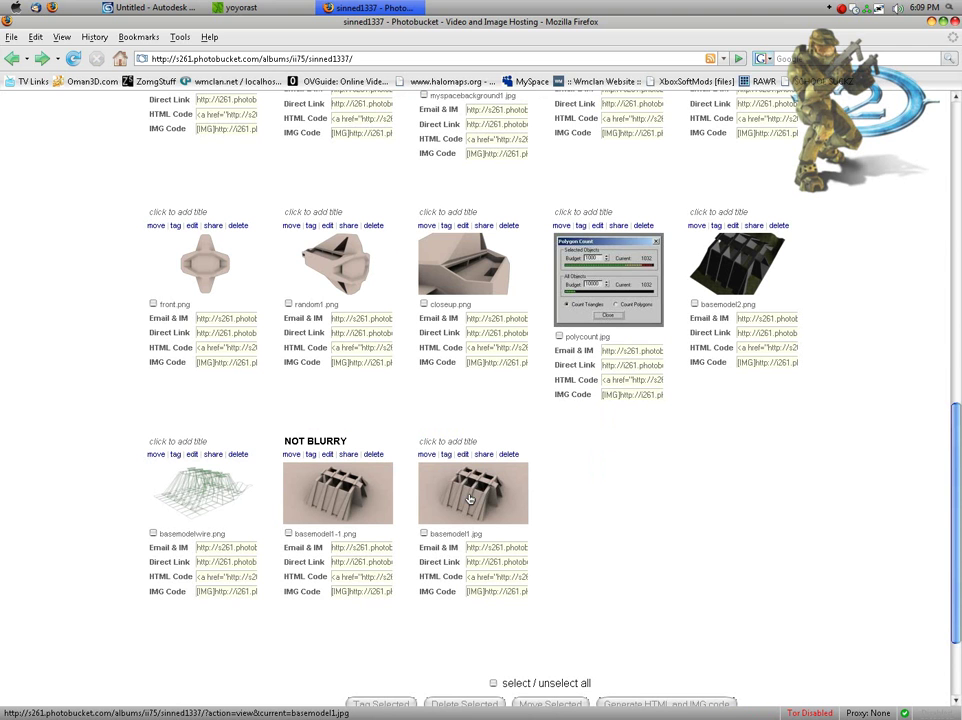
left_click(362, 497)
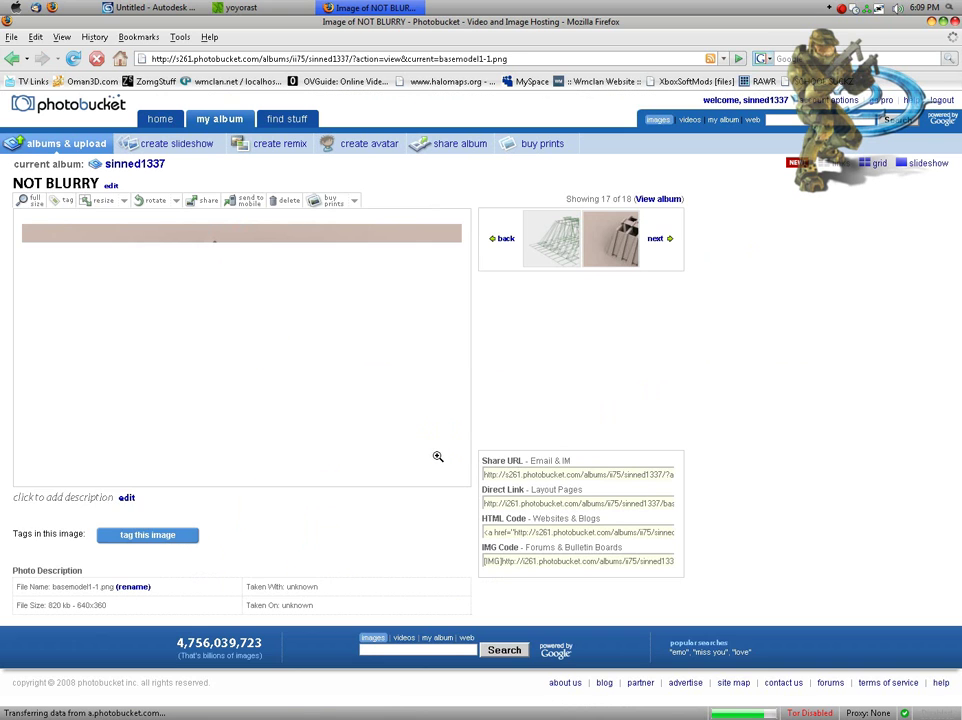
left_click(298, 365)
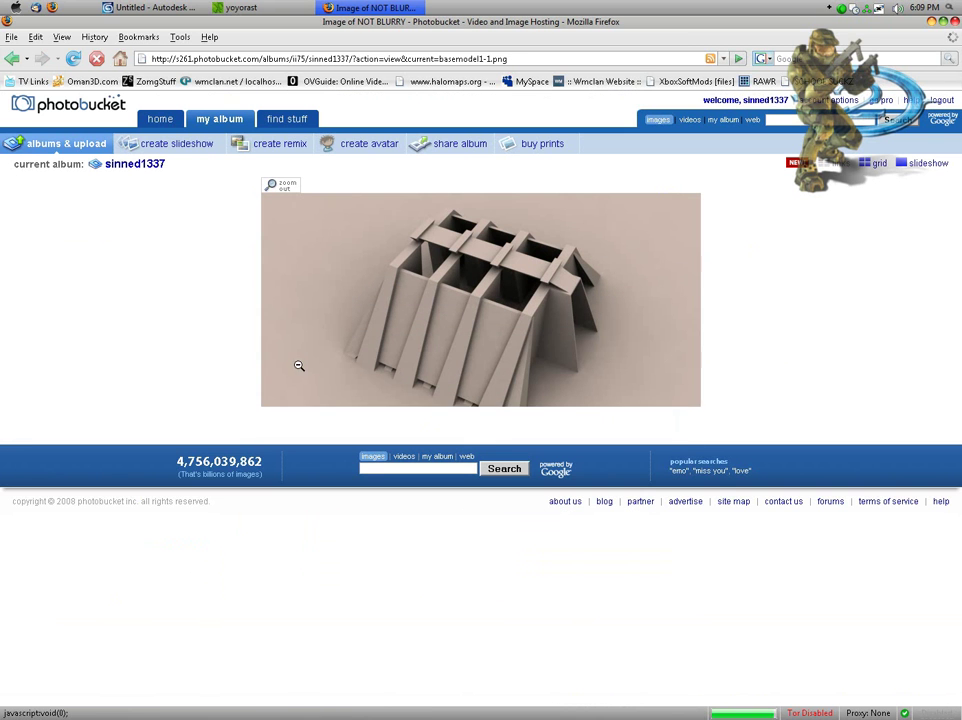
left_click(14, 59)
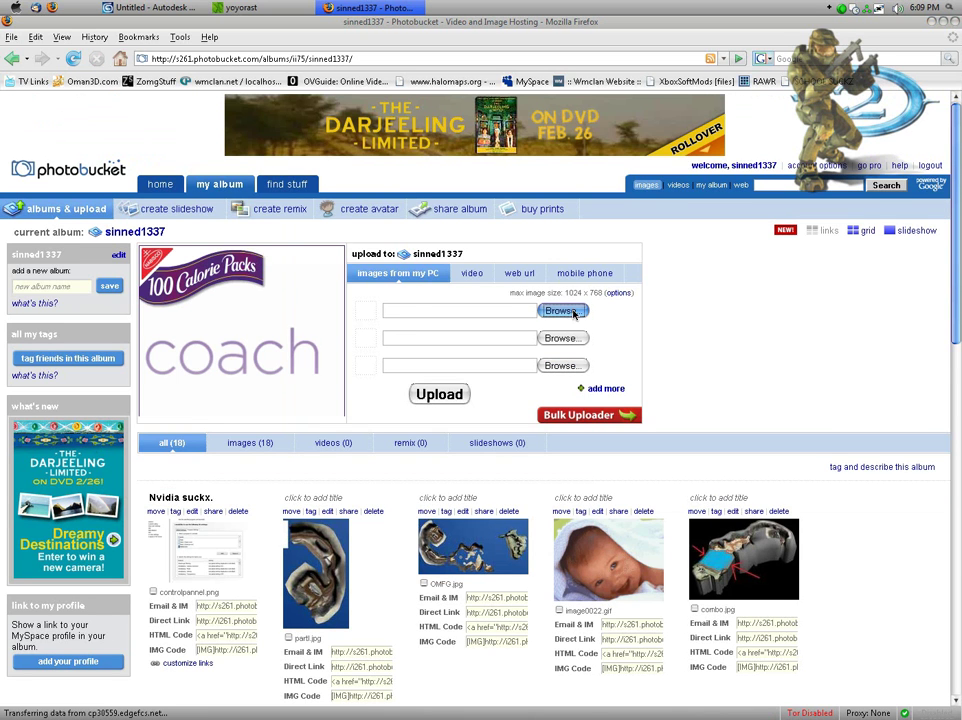
Step: Put the Desktop's render1.png in the first upload slot, titled GOODRENDERYAY
left_click(573, 312)
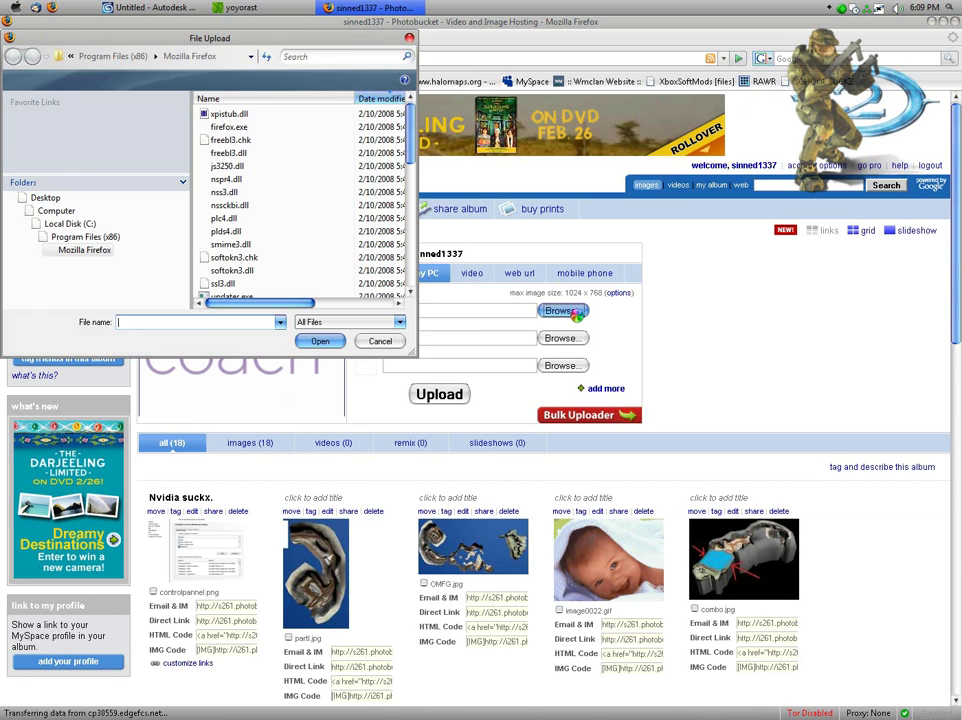
left_click(46, 199)
scroll(270, 200, "down", 3)
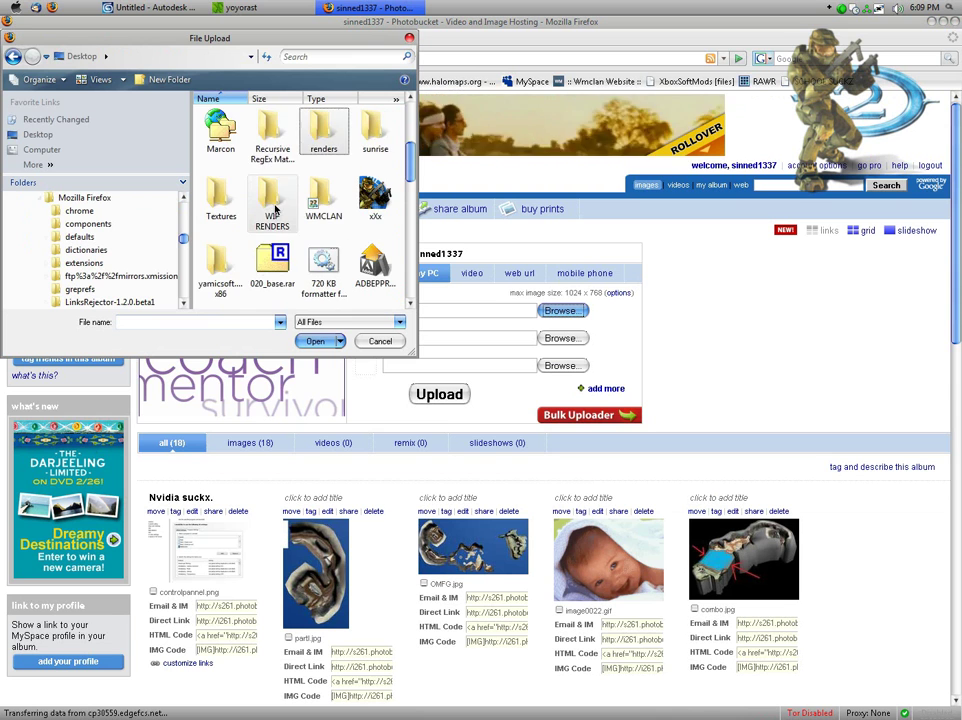
scroll(270, 200, "down", 3)
left_click(221, 135)
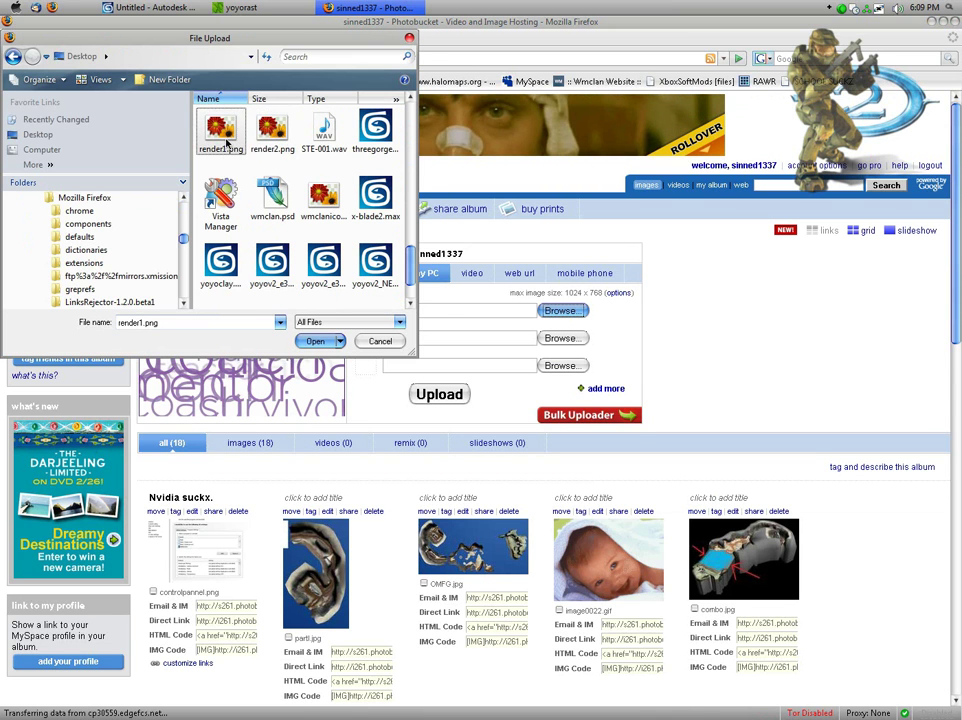
key("Return")
left_click(496, 320)
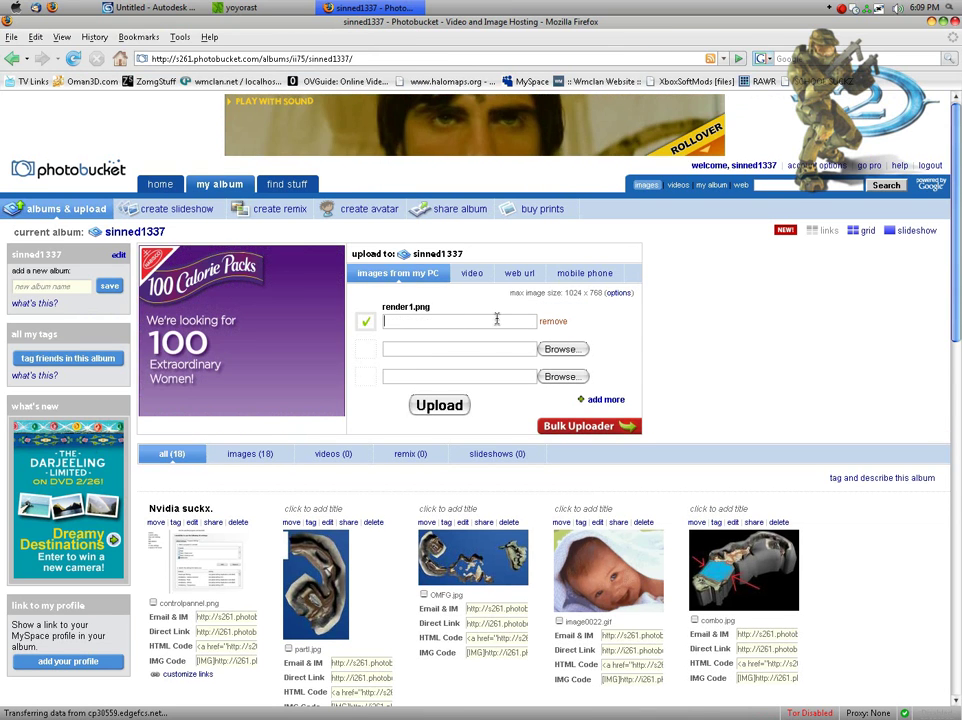
type("GOO")
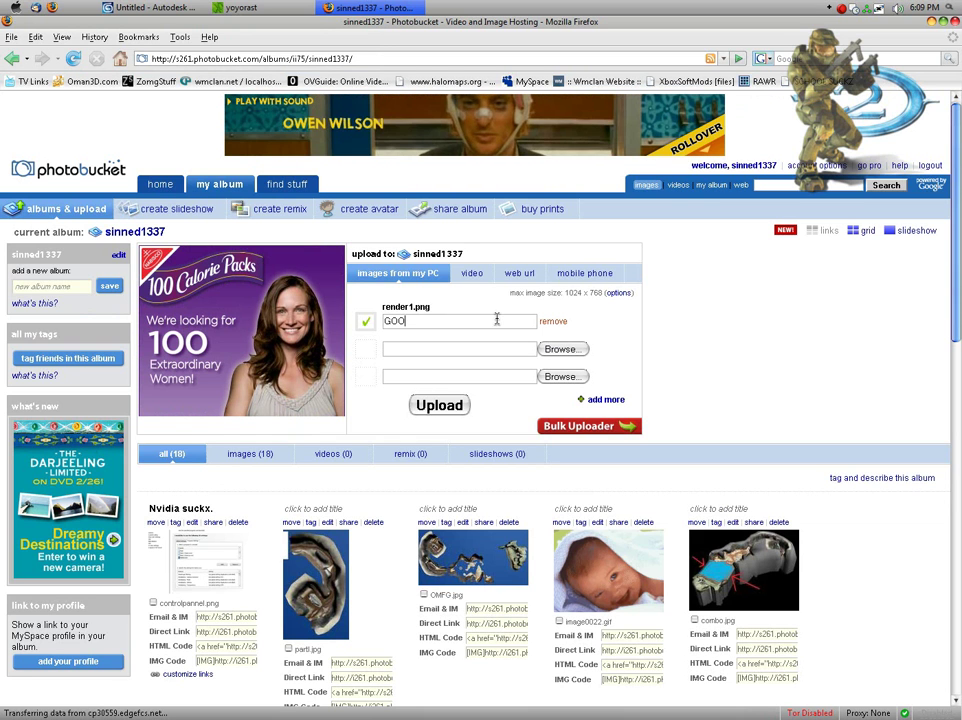
type("DRENDERYAY")
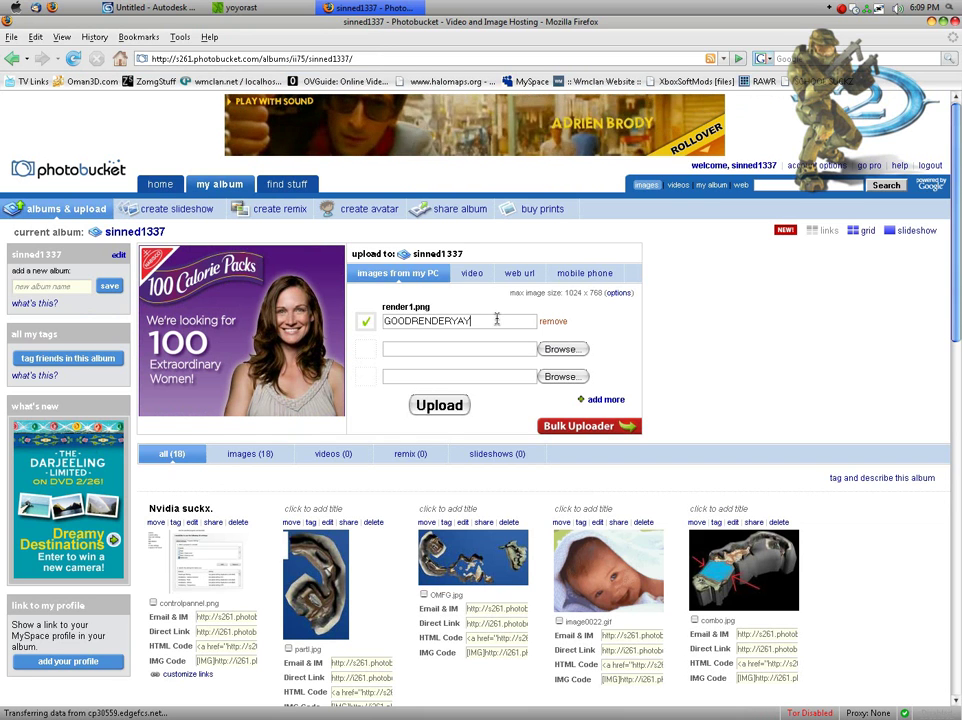
Step: Select render2.png for the second upload slot
left_click(560, 348)
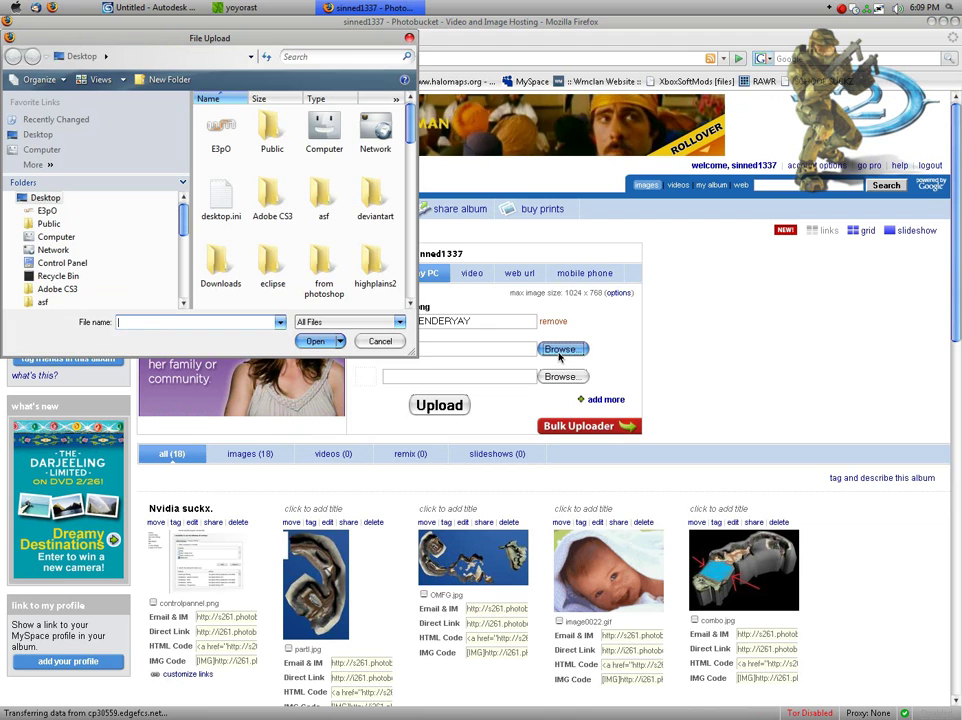
type("re")
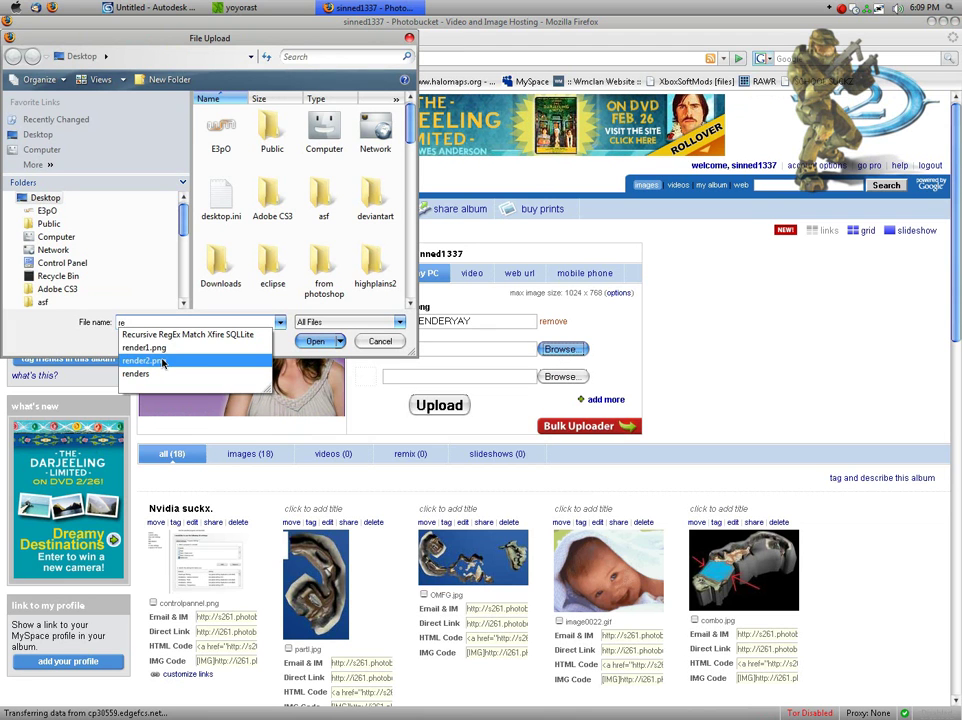
left_click(150, 361)
left_click(318, 341)
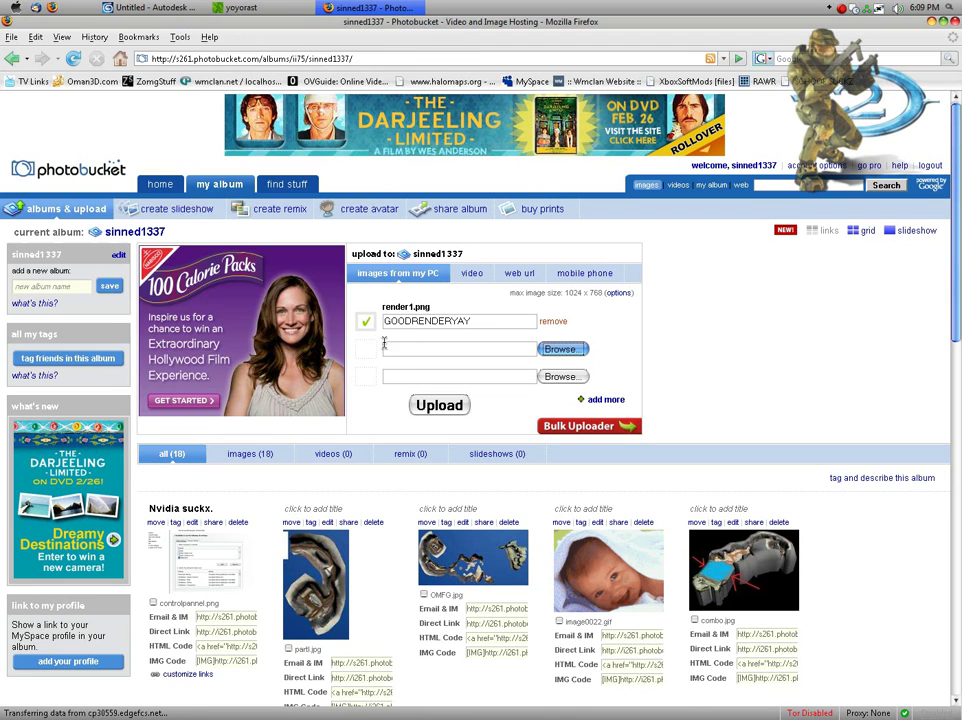
Step: Render the perspective view in 3ds Max and start saving it under the name render2
left_click(160, 7)
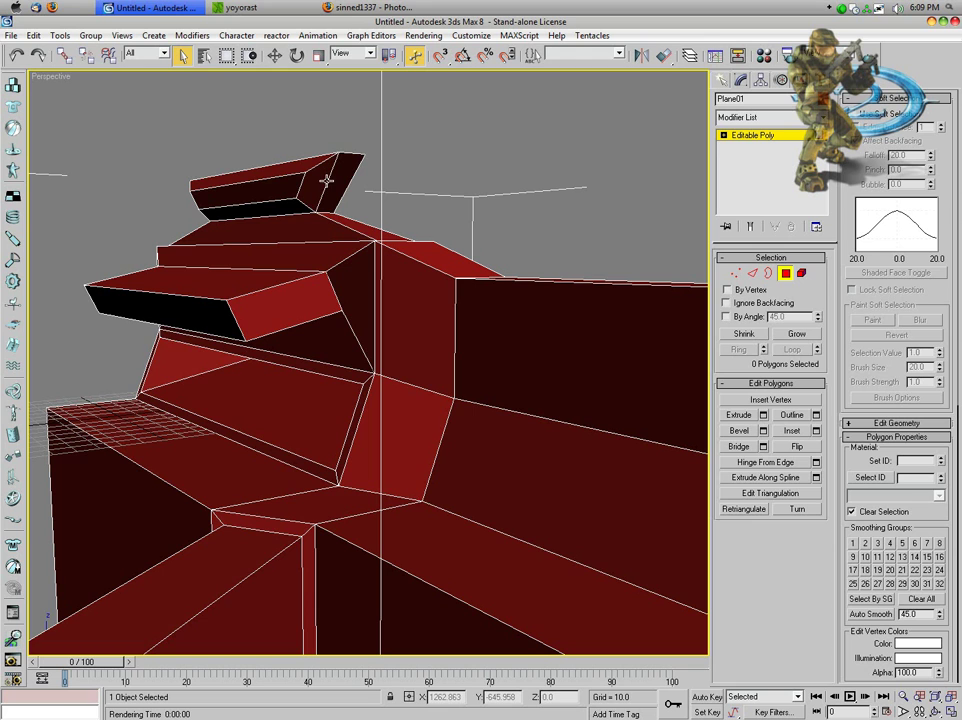
key("shift+q")
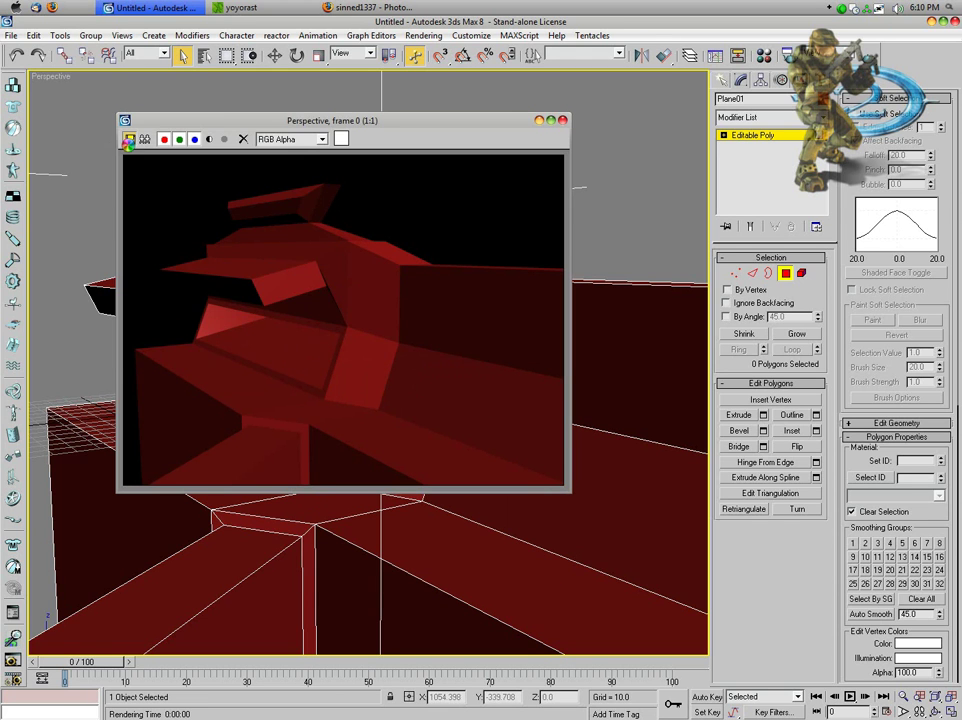
left_click(132, 135)
type("re")
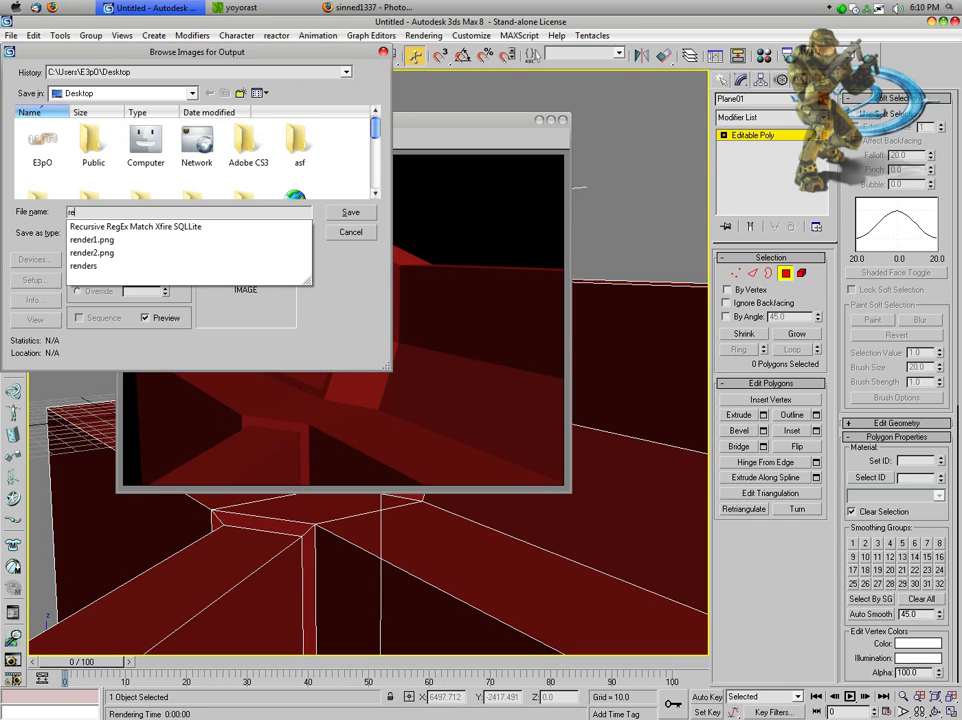
left_click(131, 254)
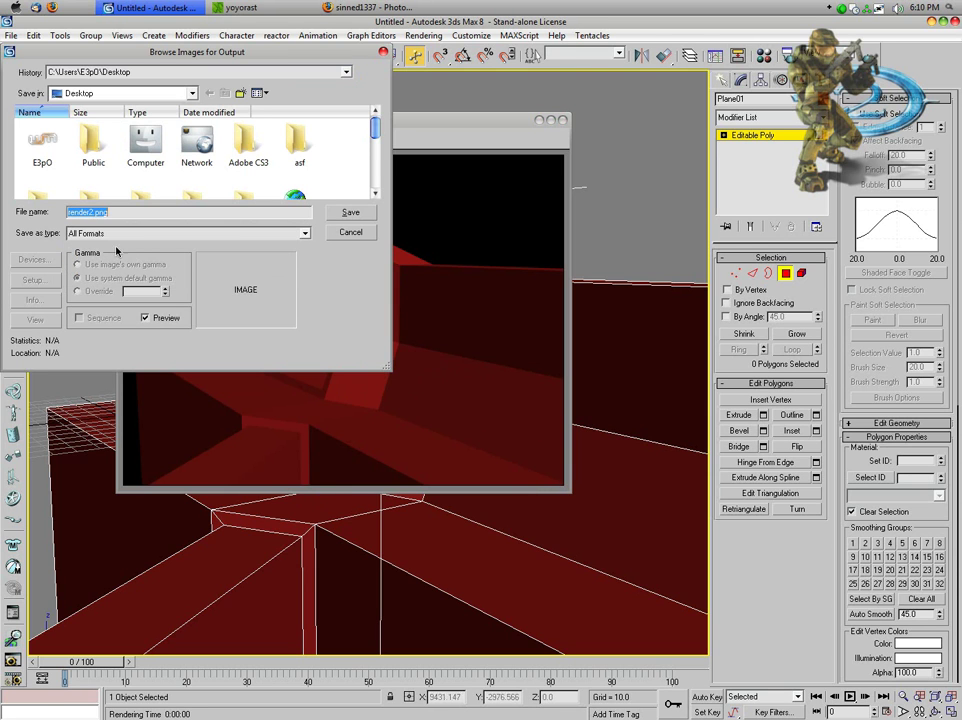
Step: Save the render as render2.jpg at JPEG quality 1 and close the rendered frame
left_click(118, 213)
key("BackSpace")
key("BackSpace")
key("BackSpace")
key("BackSpace")
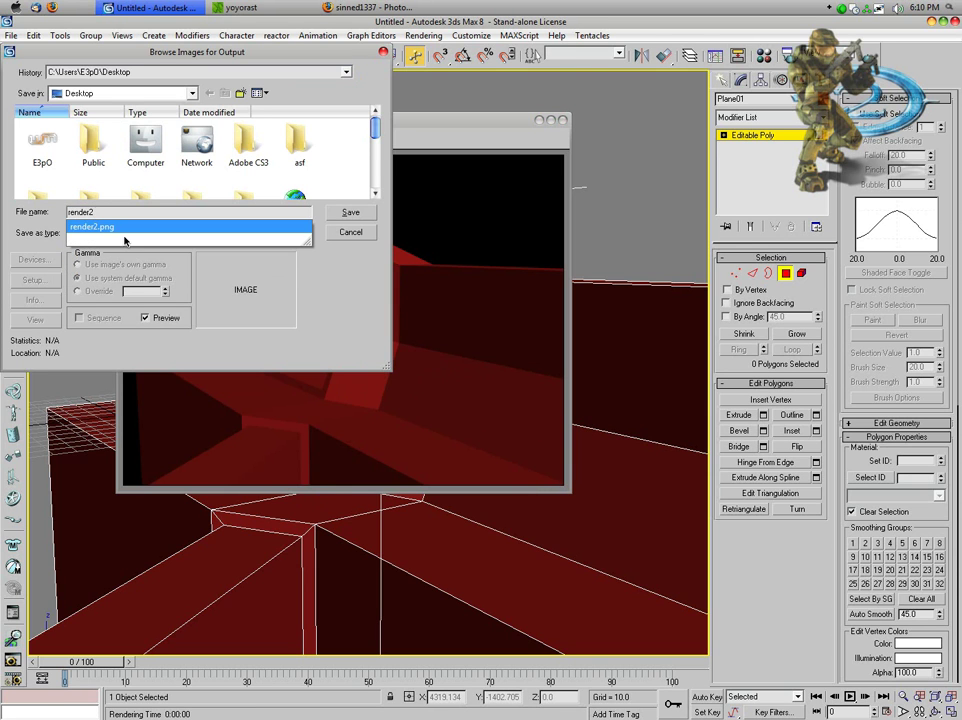
type(".jpg")
key("Return")
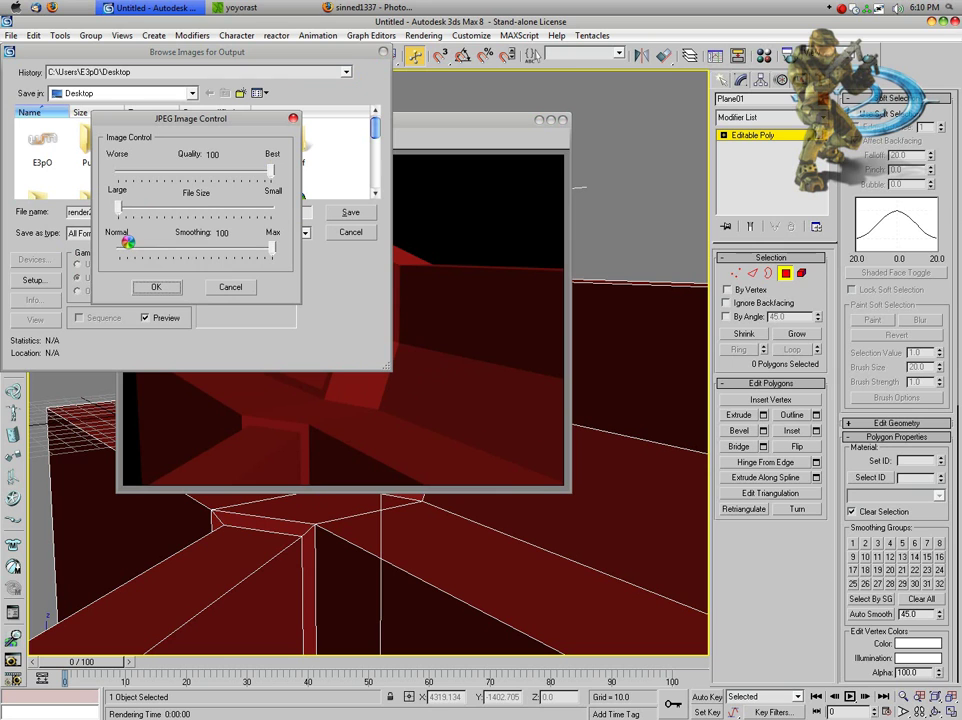
mouse_move(268, 172)
left_mouse_down()
mouse_move(118, 168)
mouse_move(272, 175)
left_mouse_up()
left_click(160, 290)
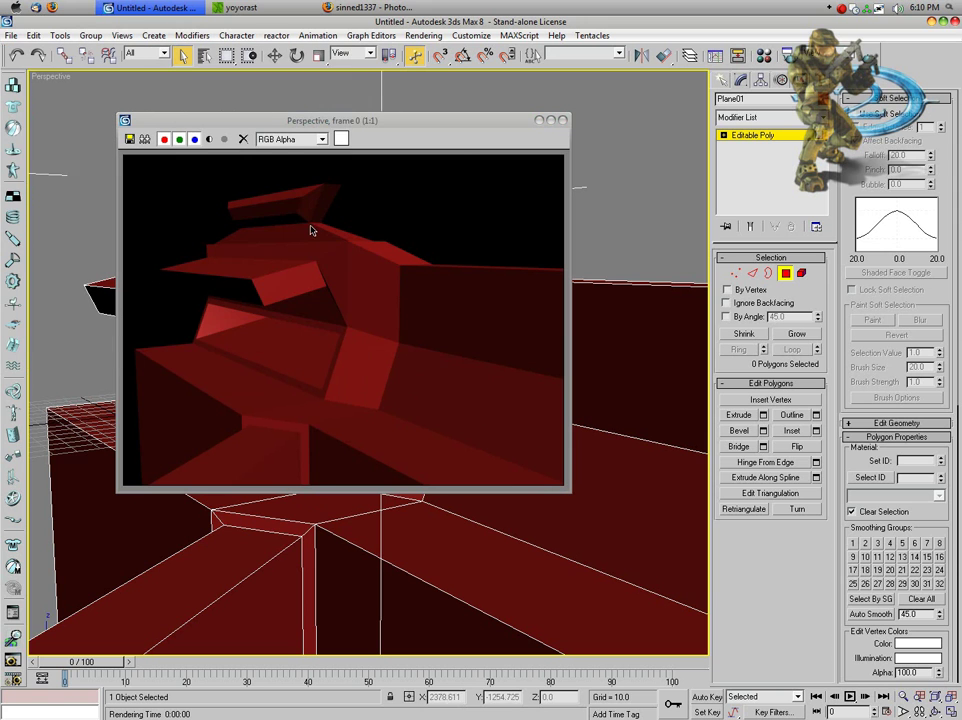
left_click(562, 121)
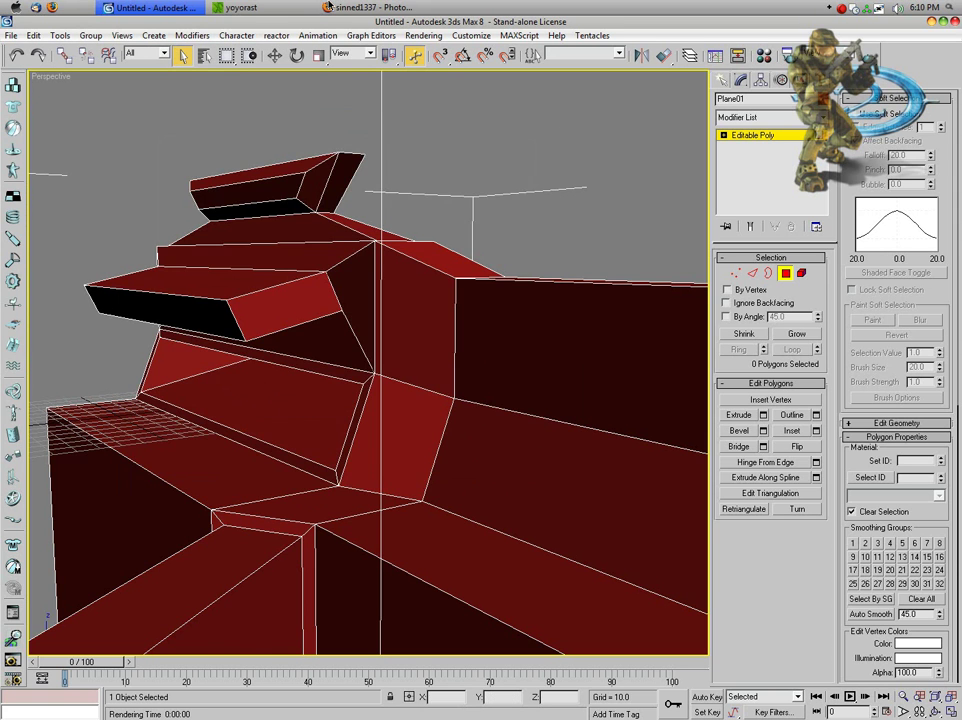
Step: Add render2.jpg to the second slot, upload both renders, and save their titles to the album
left_click(332, 7)
left_click(562, 348)
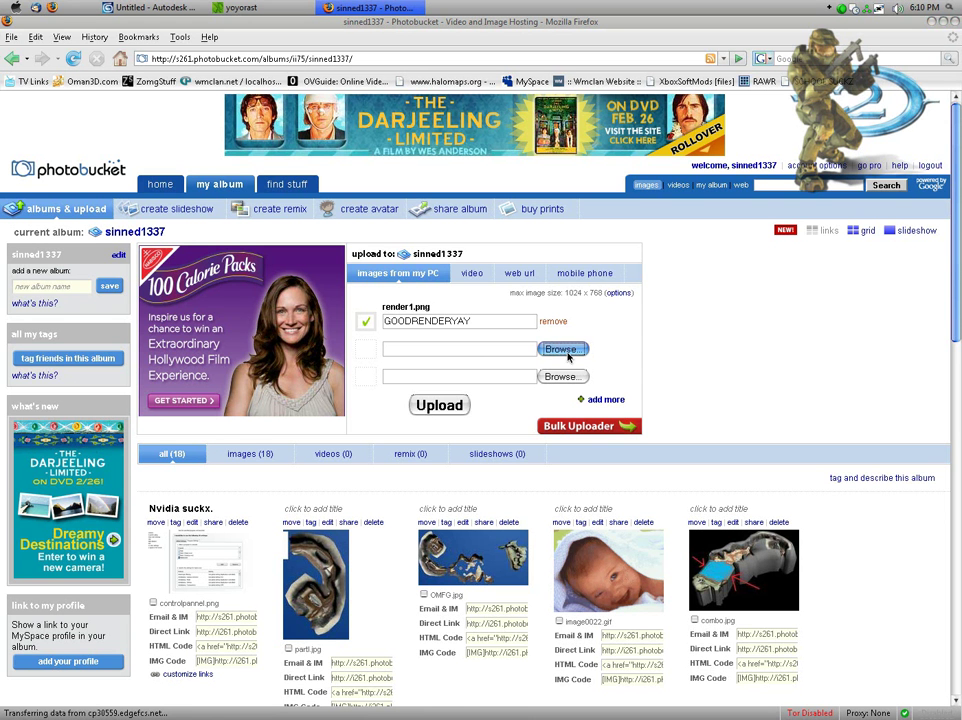
type("r")
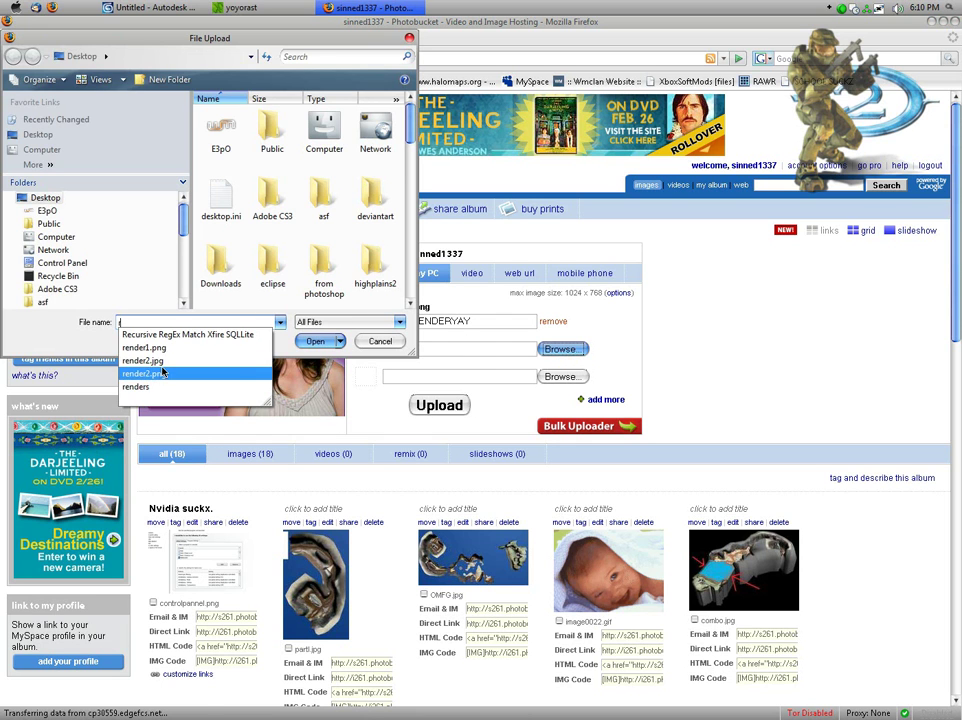
left_click(159, 362)
left_click(315, 341)
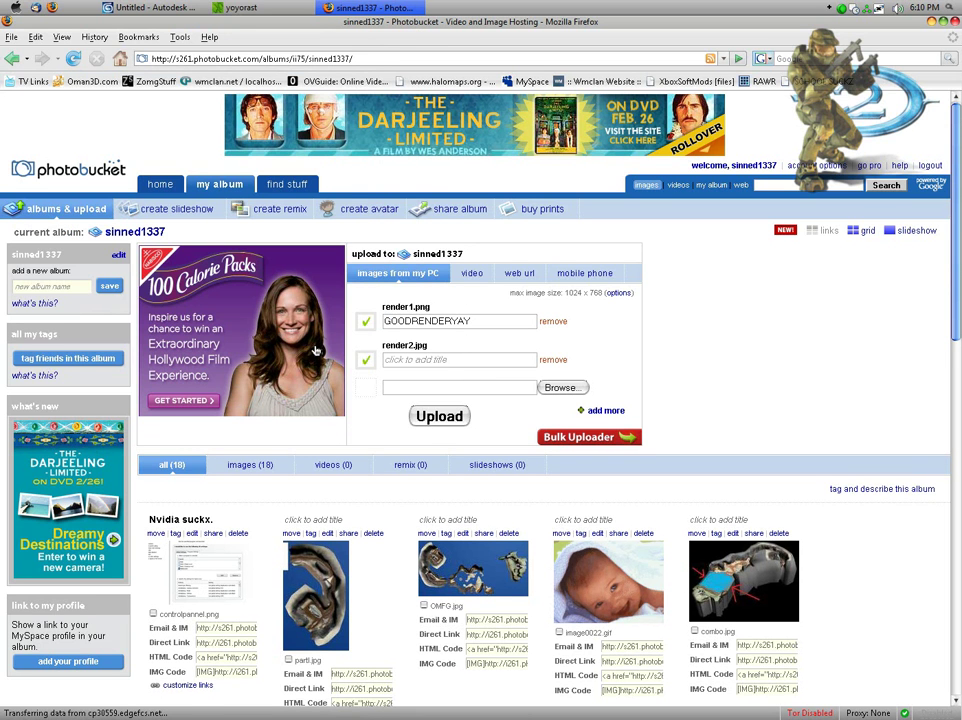
left_click(440, 362)
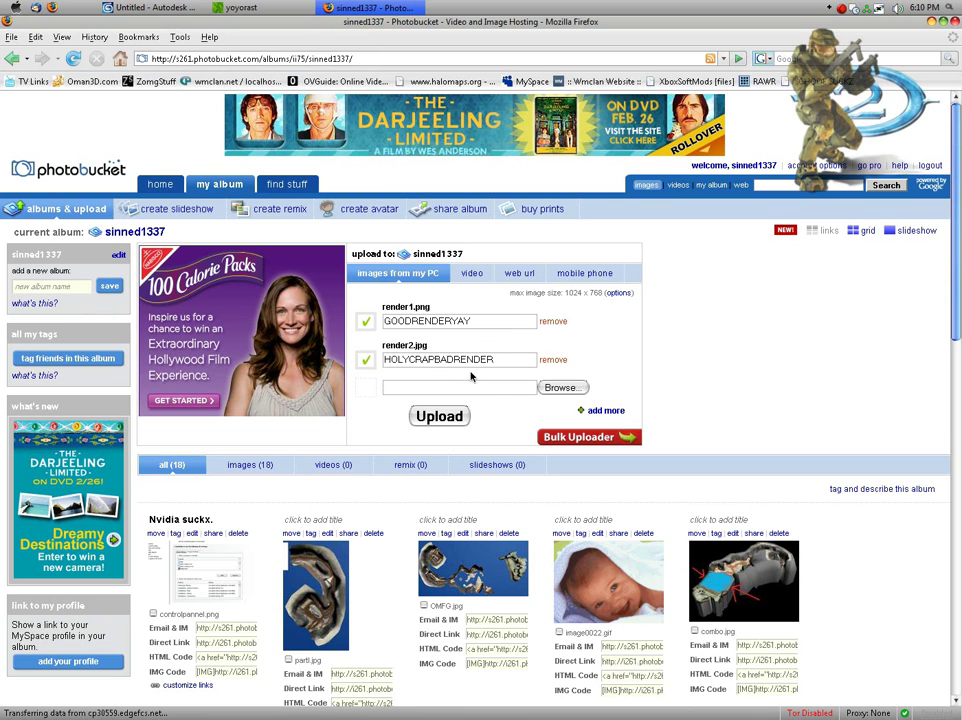
left_click(432, 418)
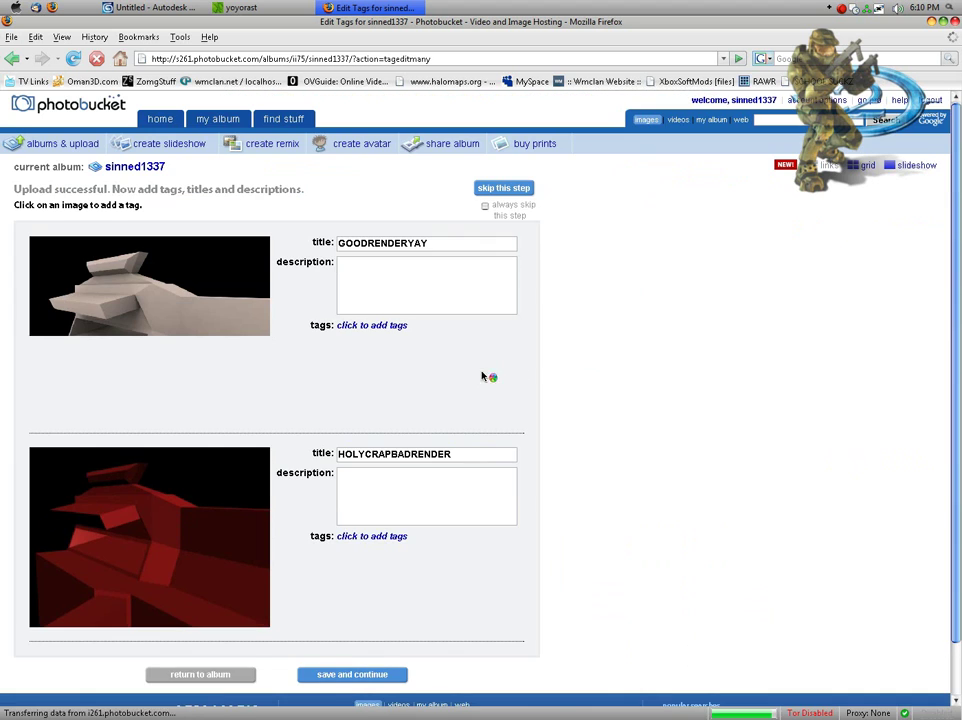
scroll(407, 574, "down", 2)
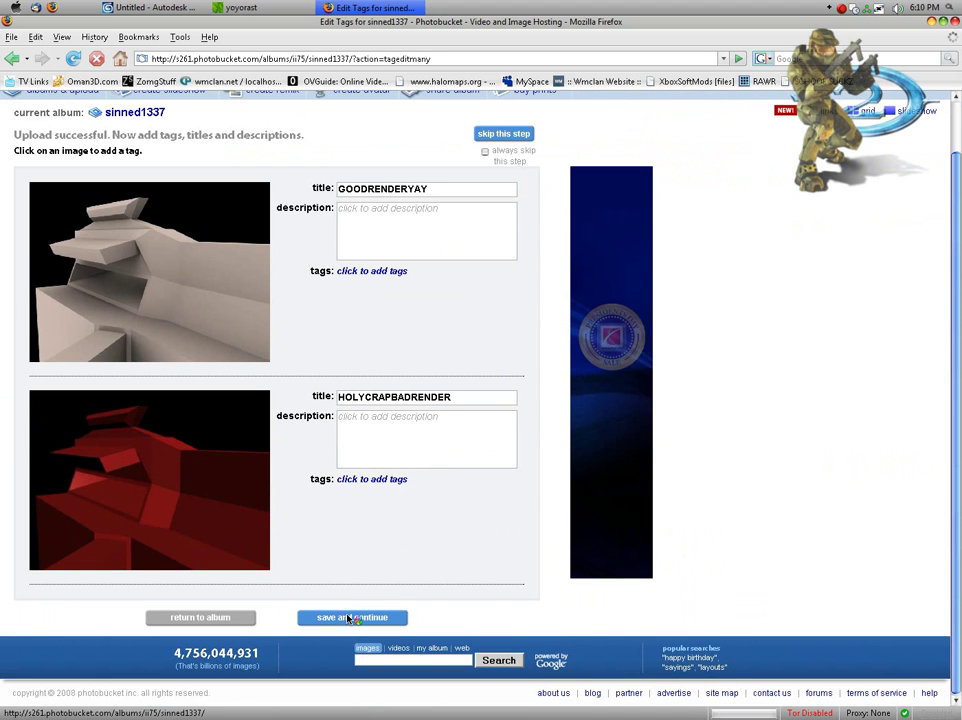
left_click(347, 618)
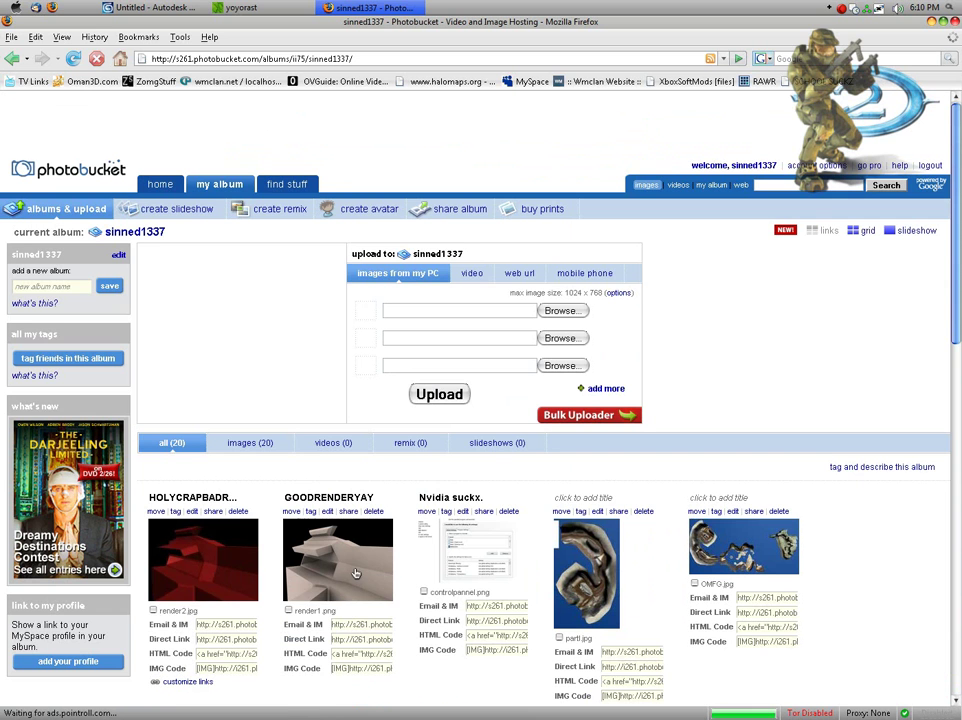
left_click(224, 557)
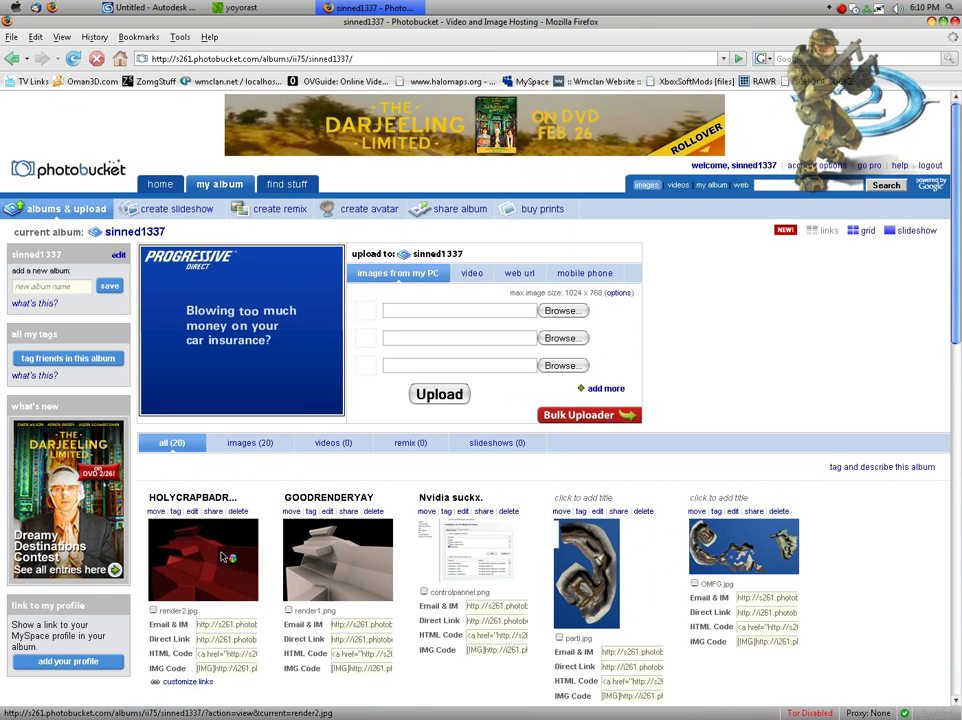
left_click(255, 400)
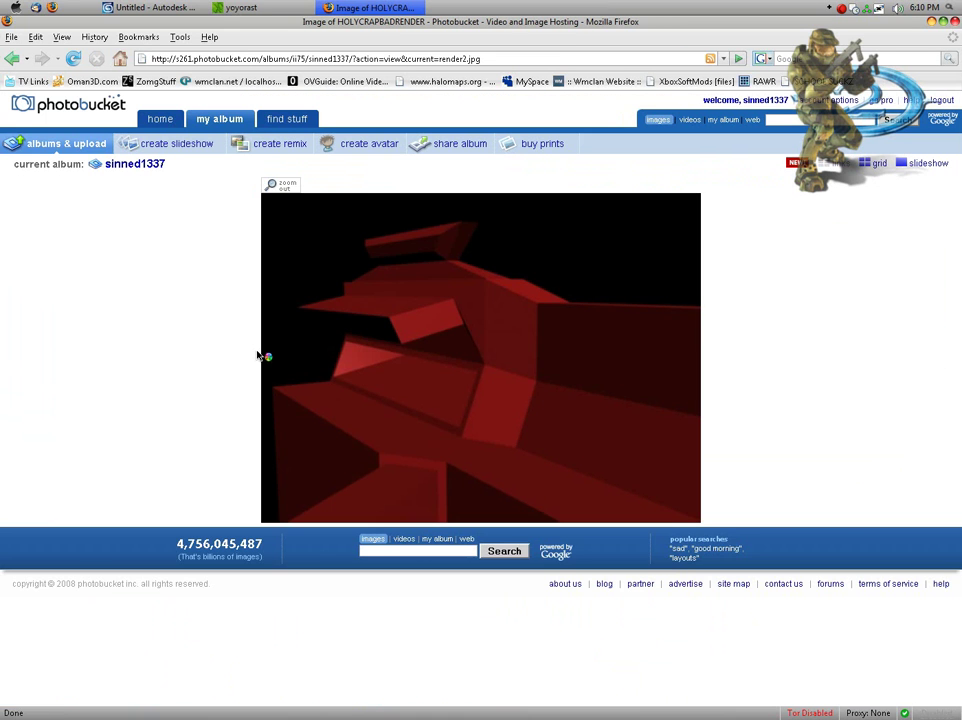
right_click(504, 382)
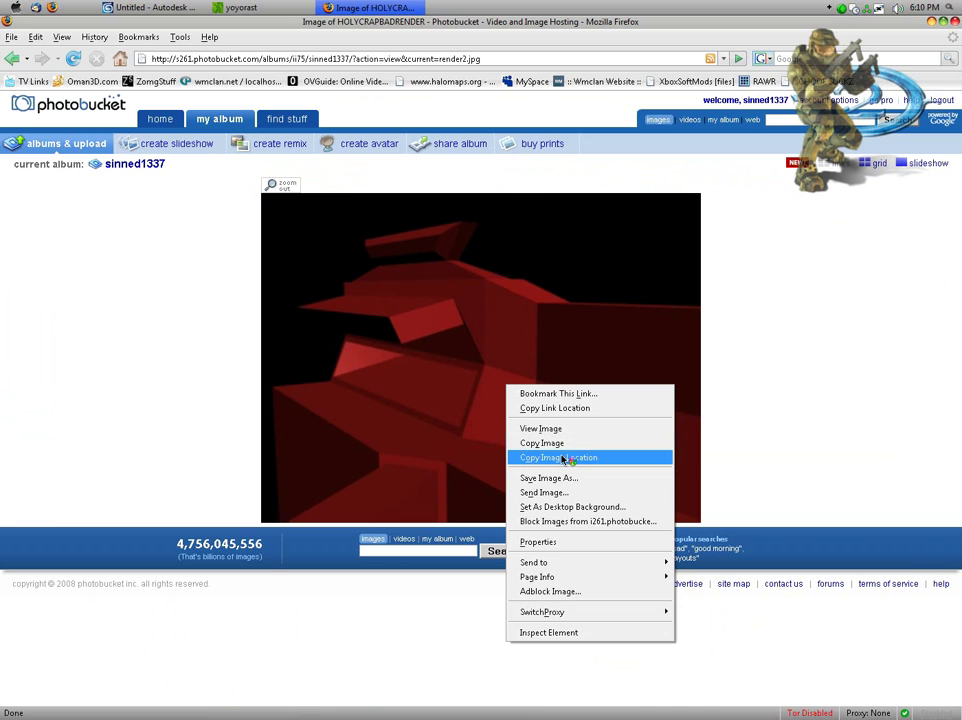
left_click(557, 458)
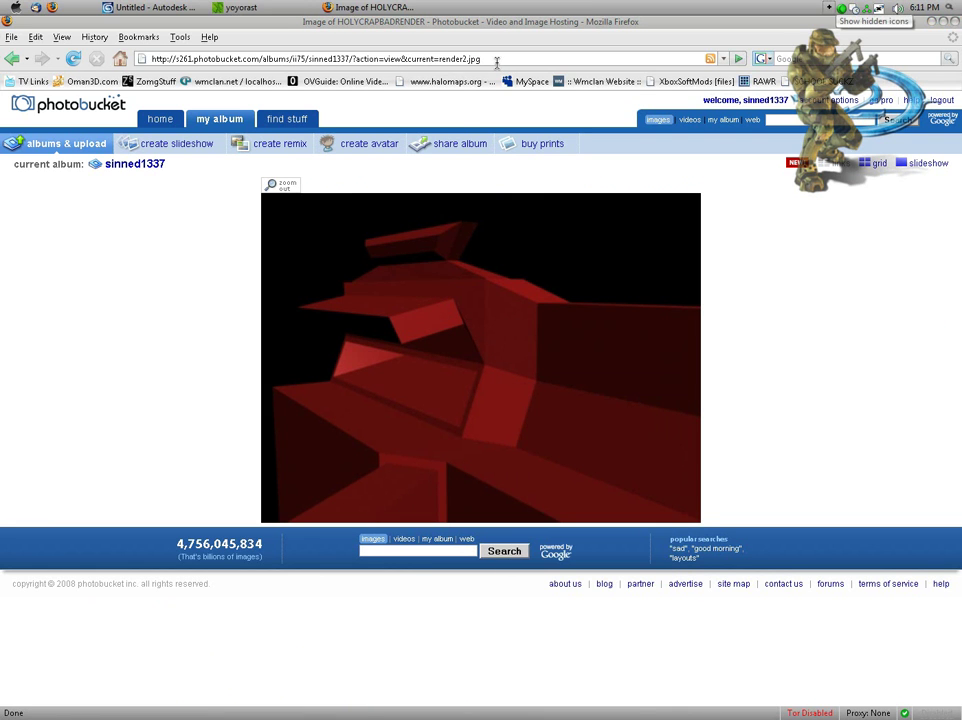
left_click(302, 209)
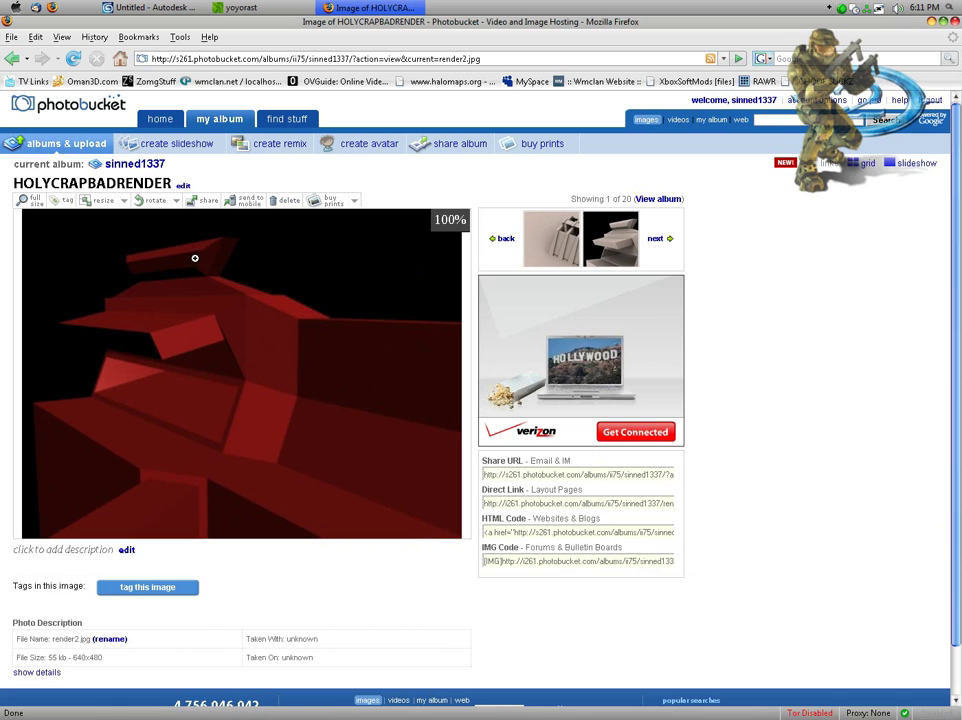
scroll(172, 614, "down", 1)
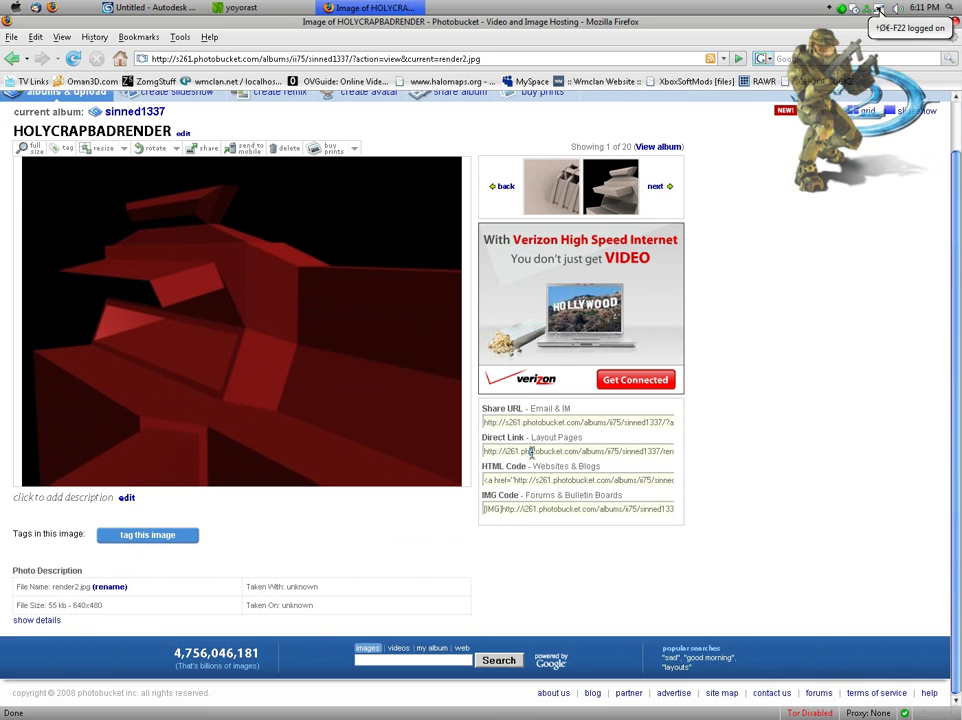
left_click(490, 451)
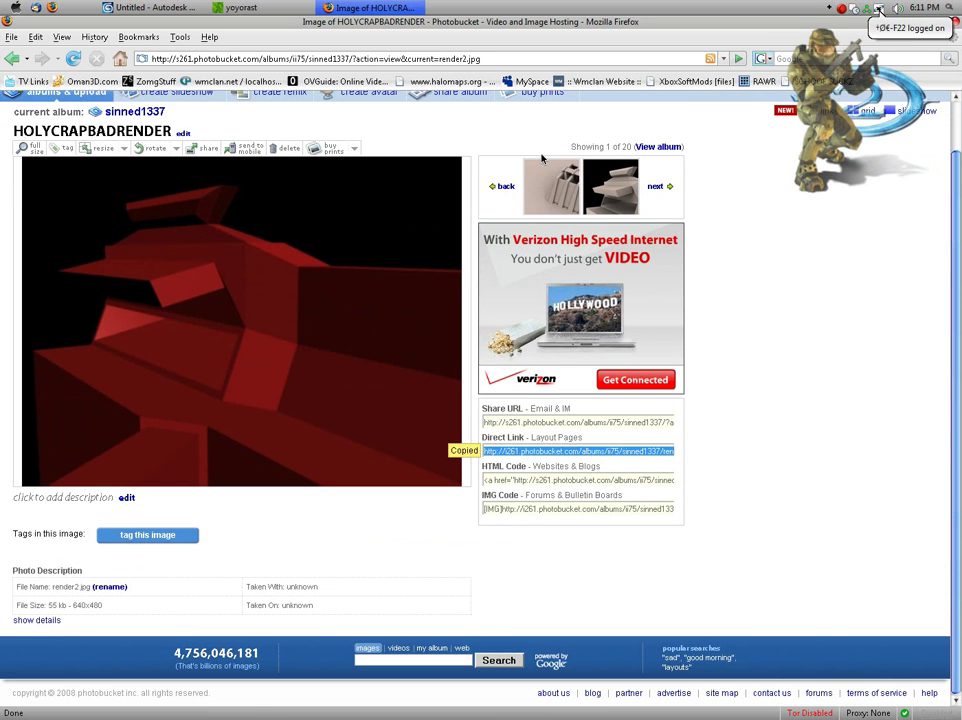
left_click(470, 58)
key("ctrl+v")
key("Return")
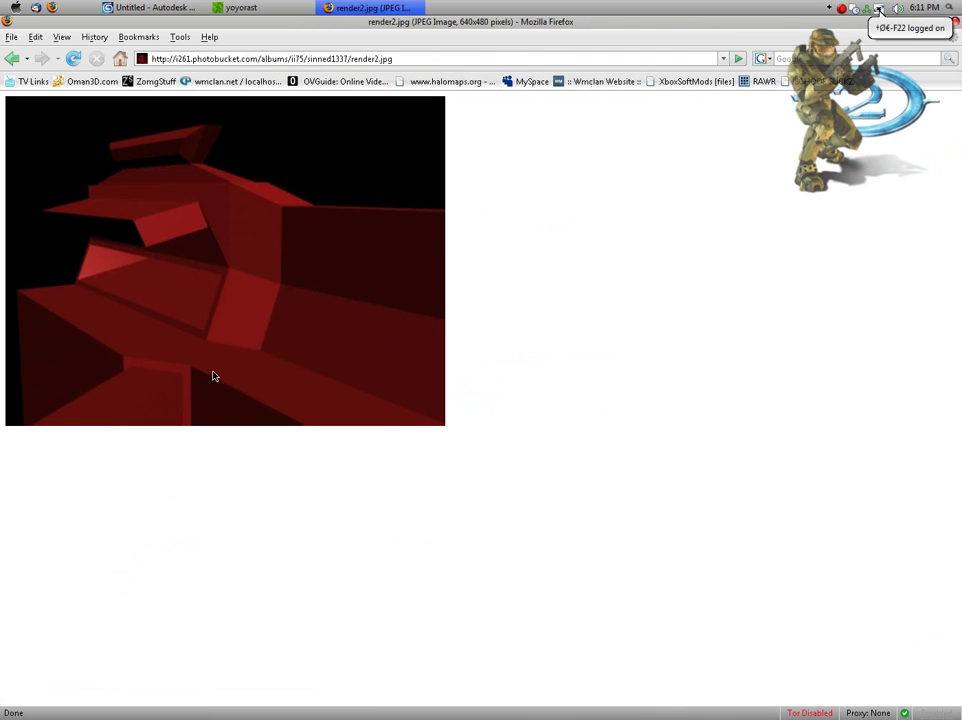
left_click(13, 58)
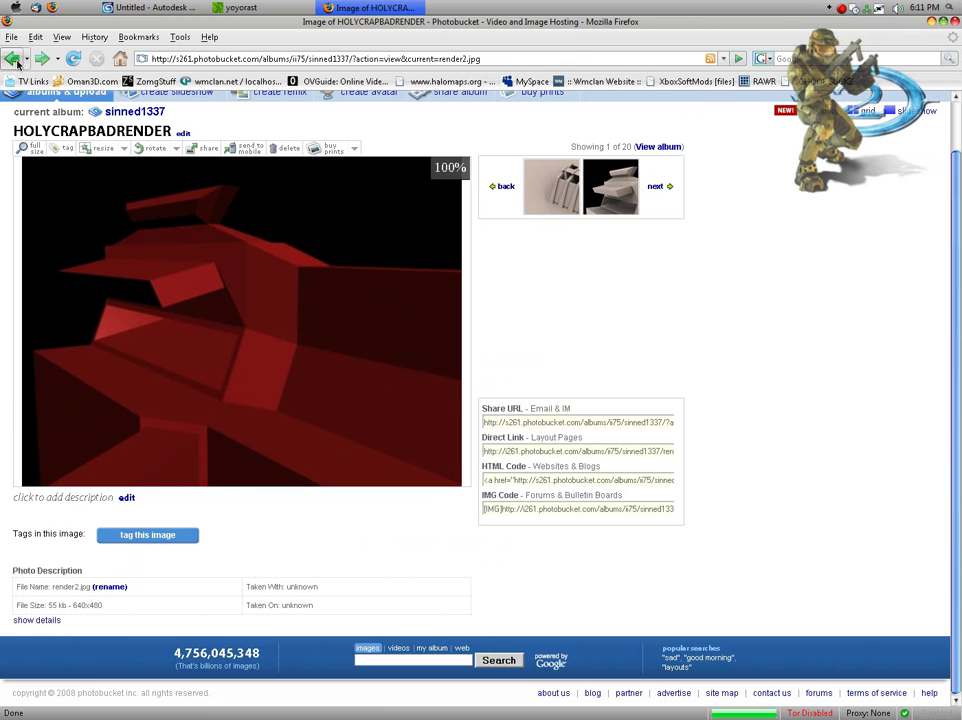
left_click(13, 58)
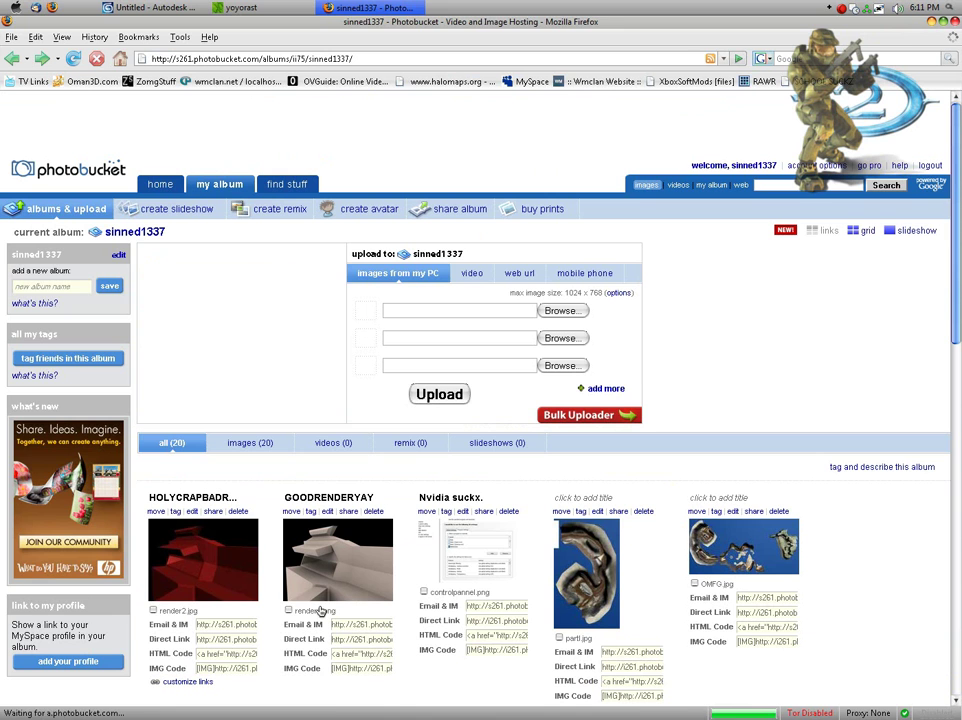
Step: Load the GOODRENDERYAY direct render1.png link in the address bar
left_click(335, 578)
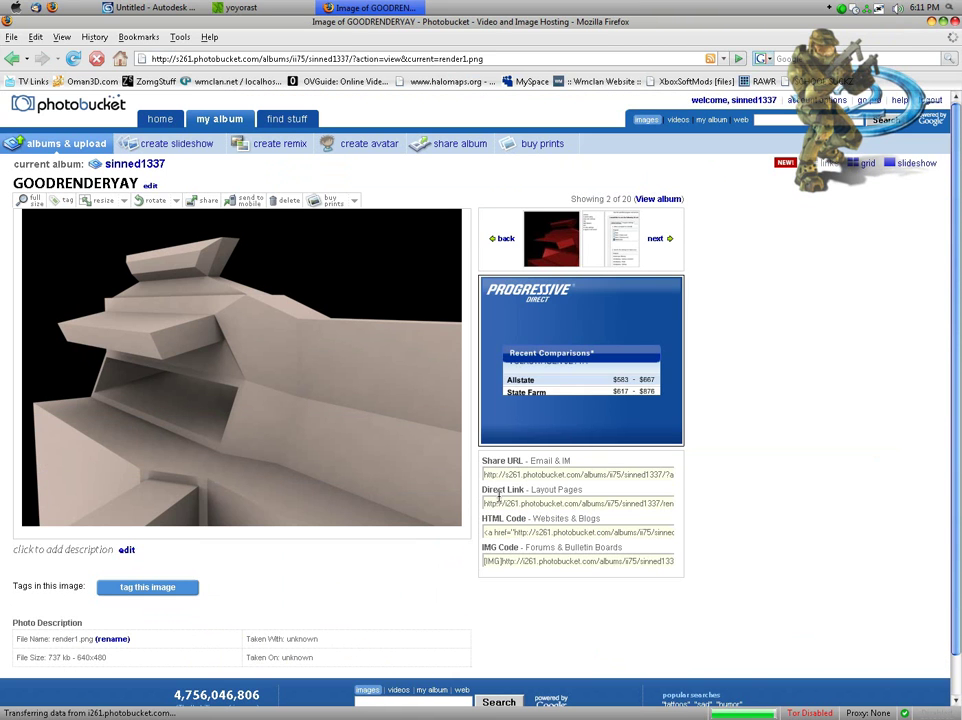
left_click(520, 503)
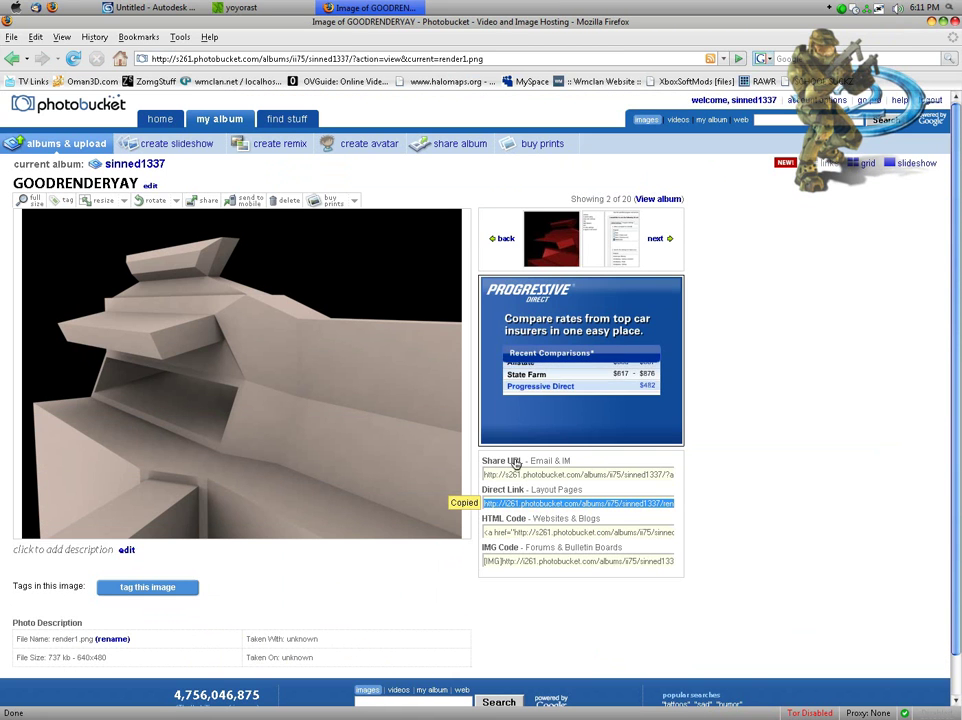
key("ctrl+v")
key("Return")
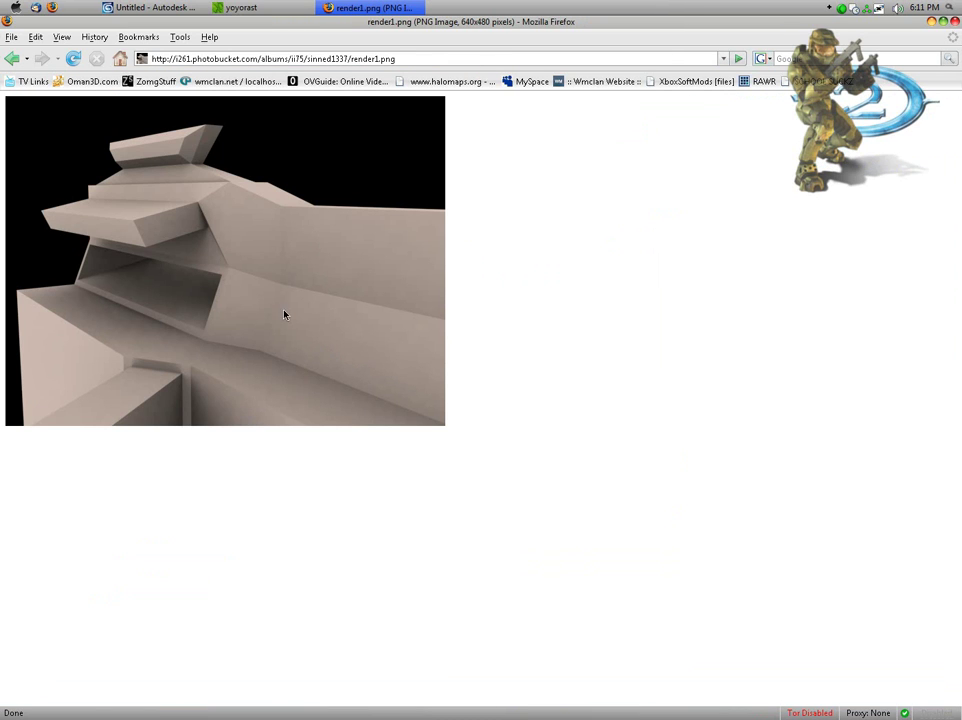
Step: Close the page-not-found tab and copy the full-size clay render image
left_click(423, 58)
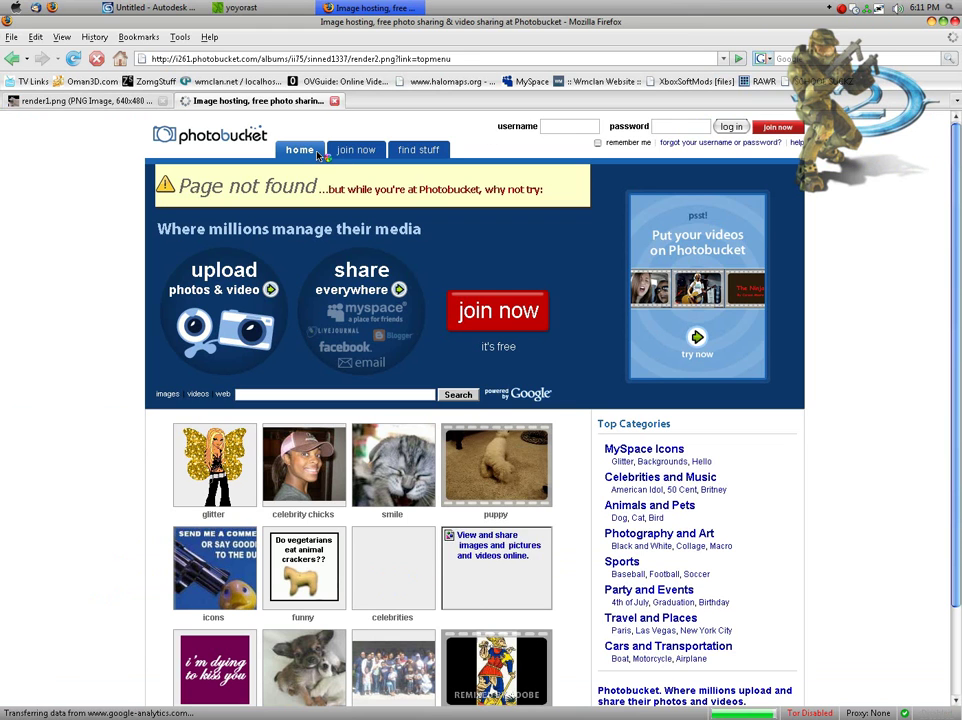
left_click(334, 100)
left_click(359, 318)
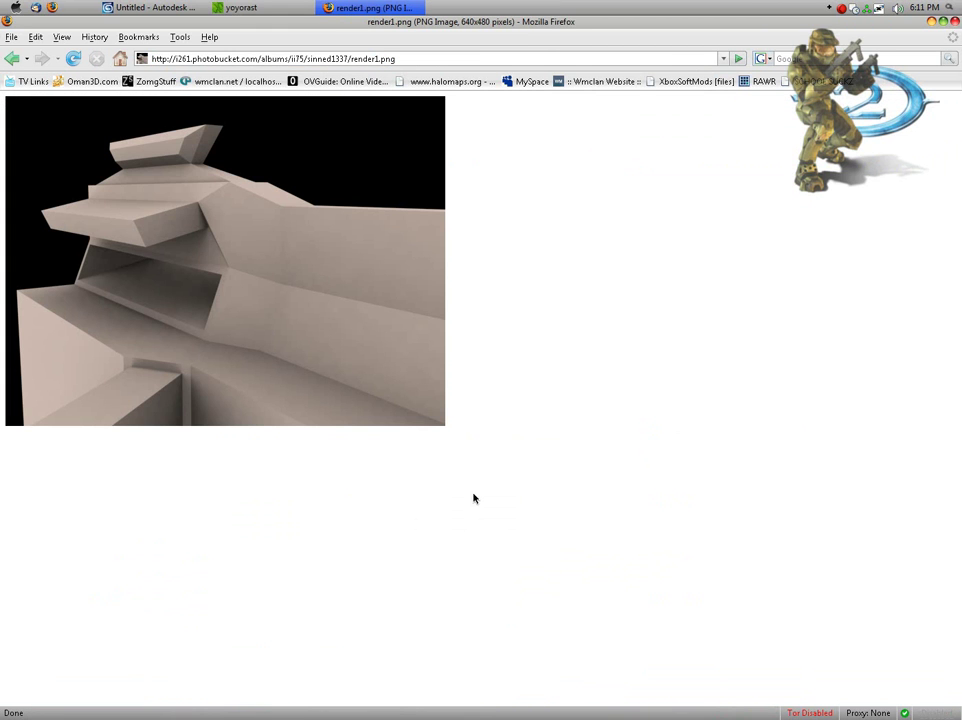
right_click(296, 190)
left_click(306, 193)
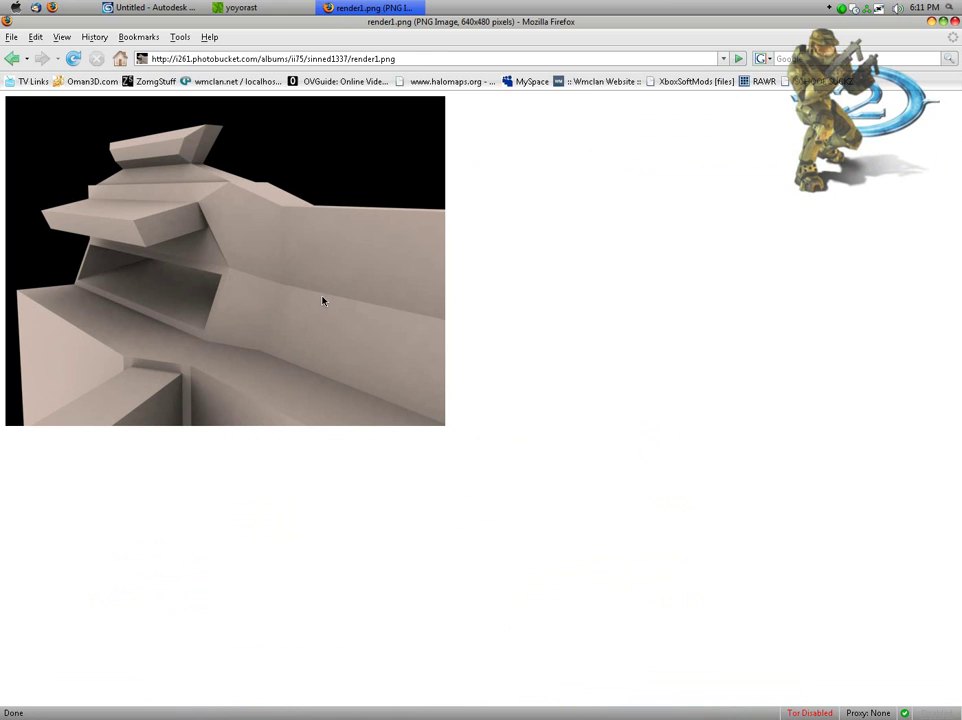